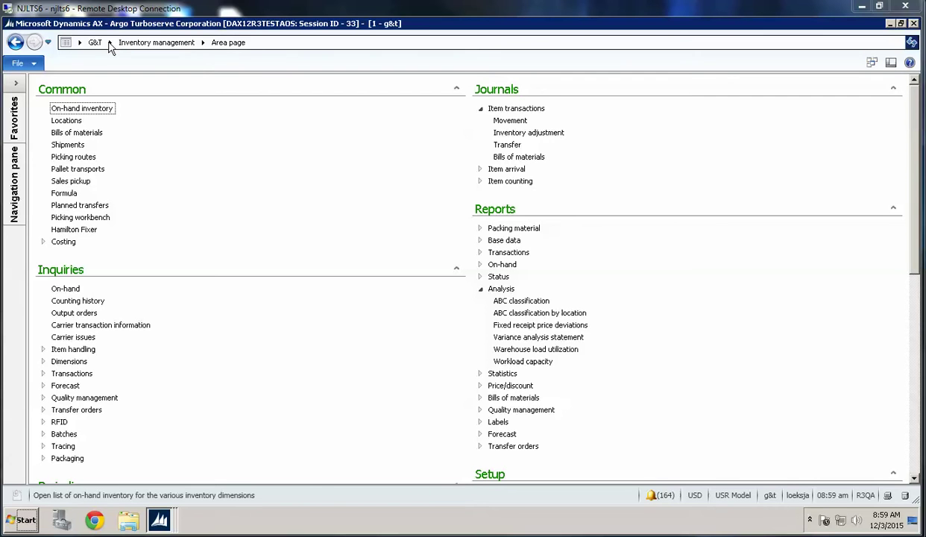
- Scroll the Inventory management area page down to the Periodic group with Closing and adjustment
{"action": "key", "text": "Tab"}
{"action": "scroll", "coordinate": [254, 391], "scroll_direction": "down", "scroll_amount": 3}
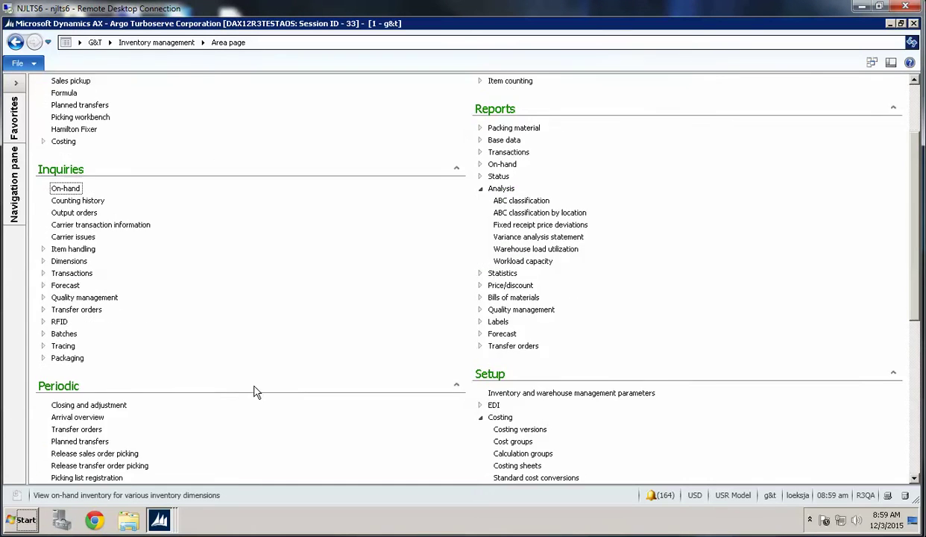
{"action": "scroll", "coordinate": [254, 390], "scroll_direction": "down", "scroll_amount": 1}
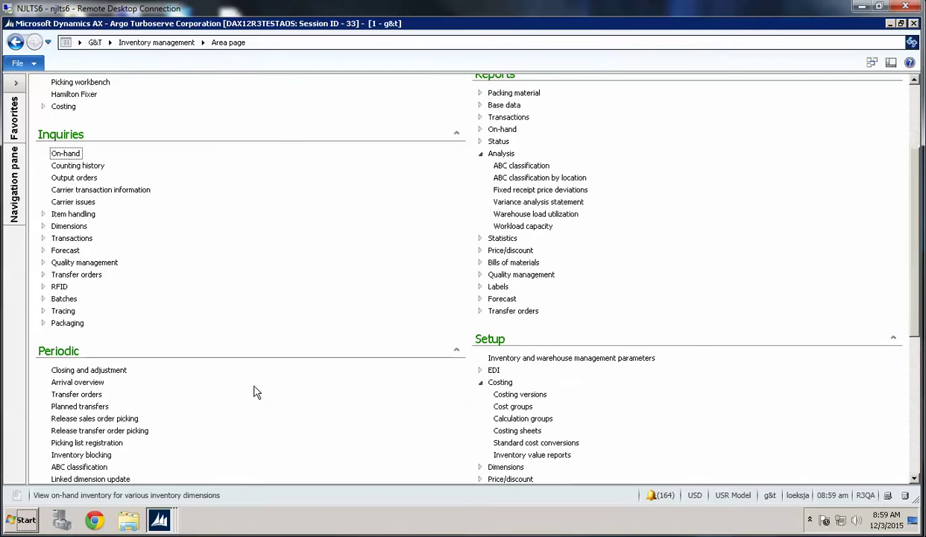
- Open Closing and adjustment and review the Close procedure step list
{"action": "left_click", "coordinate": [99, 370]}
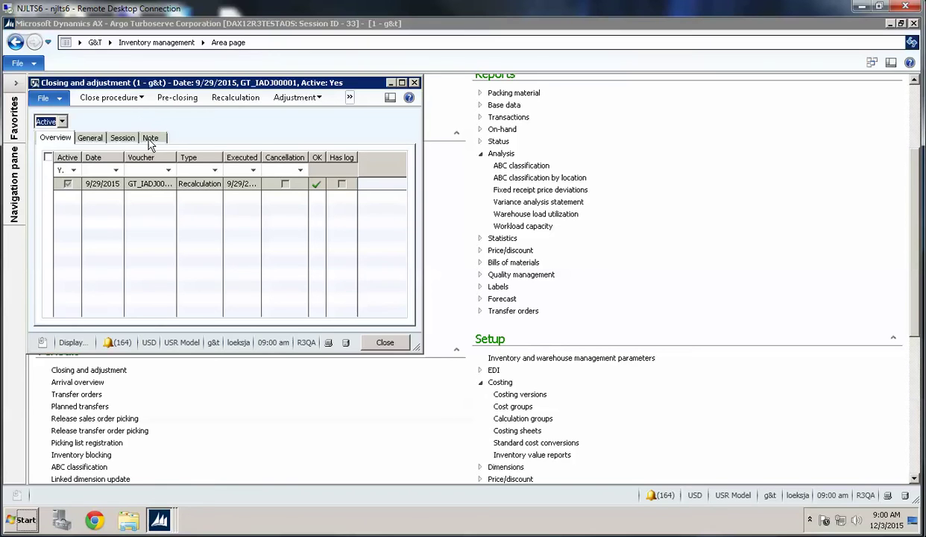
{"action": "left_click", "coordinate": [112, 98]}
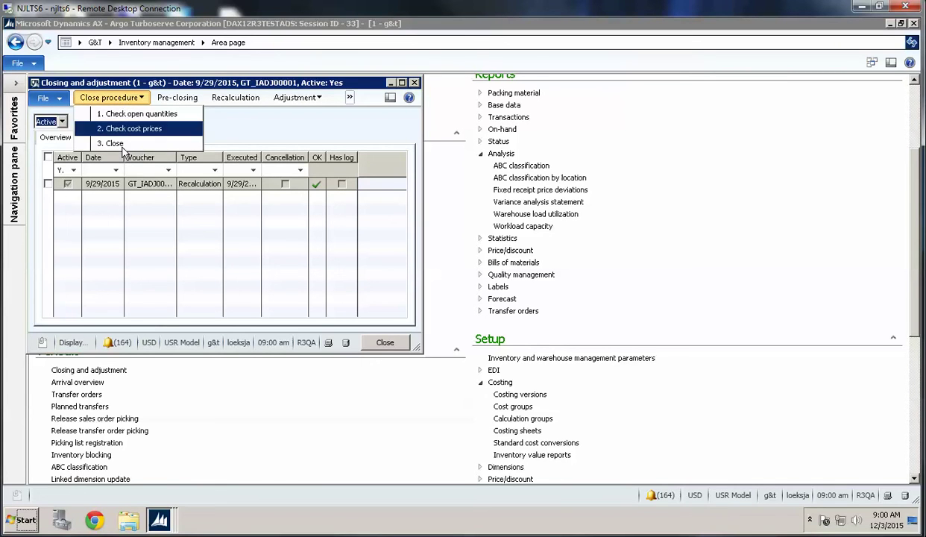
{"action": "left_click", "coordinate": [244, 108]}
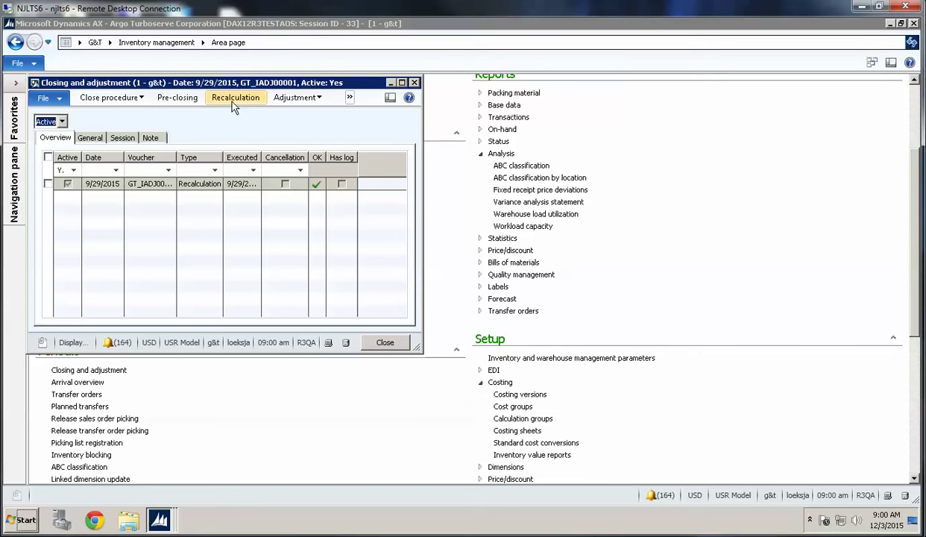
- Start a new recalculation up to 12/3/2015 with the note 'Testing'
{"action": "left_click", "coordinate": [231, 103]}
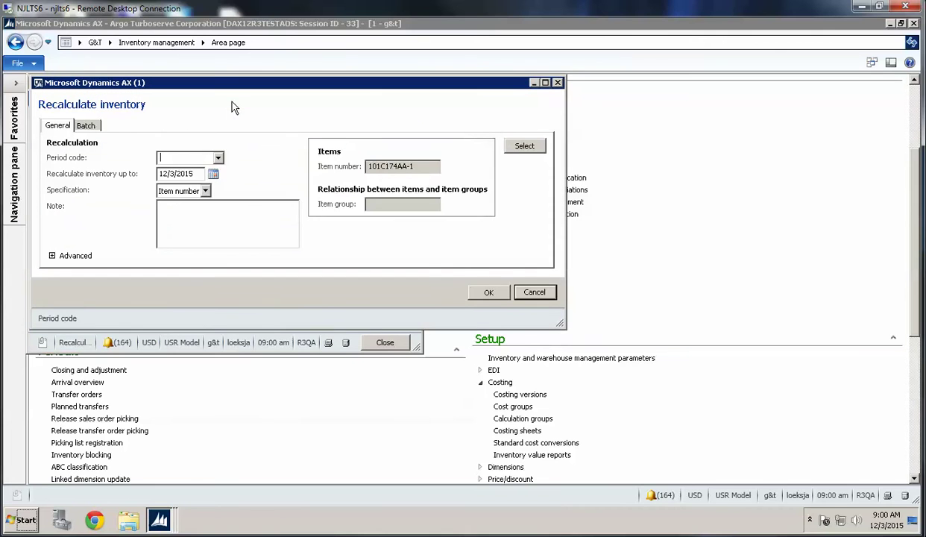
{"action": "left_click", "coordinate": [217, 157]}
{"action": "left_click", "coordinate": [197, 157]}
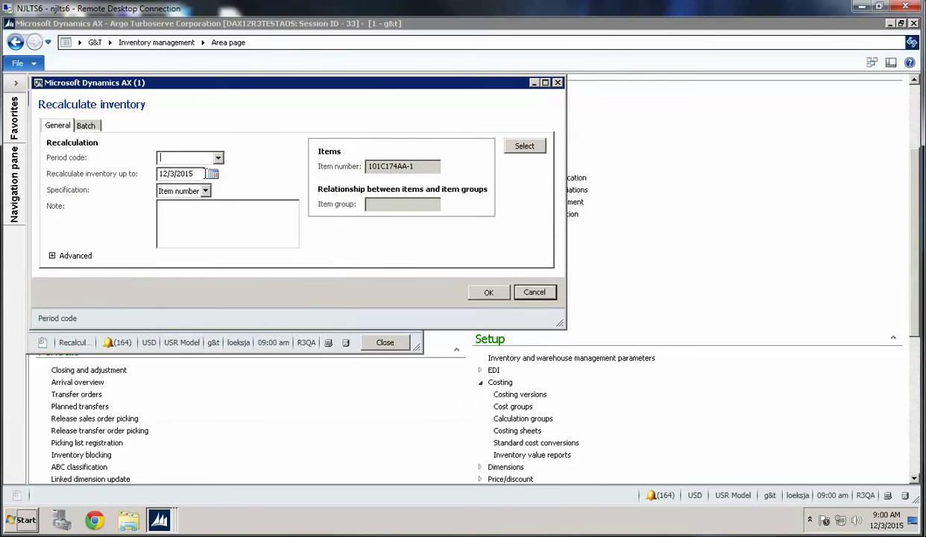
{"action": "left_click", "coordinate": [202, 174]}
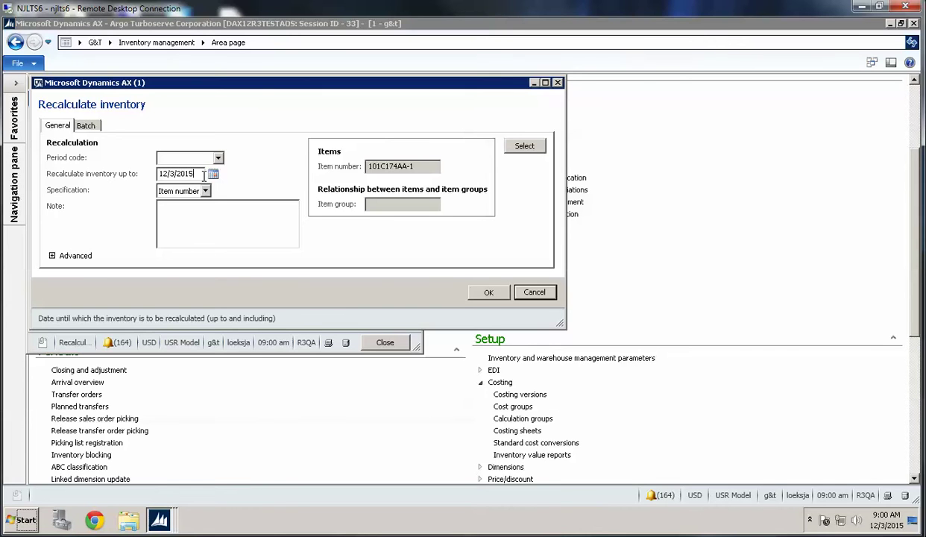
{"action": "left_click", "coordinate": [195, 208]}
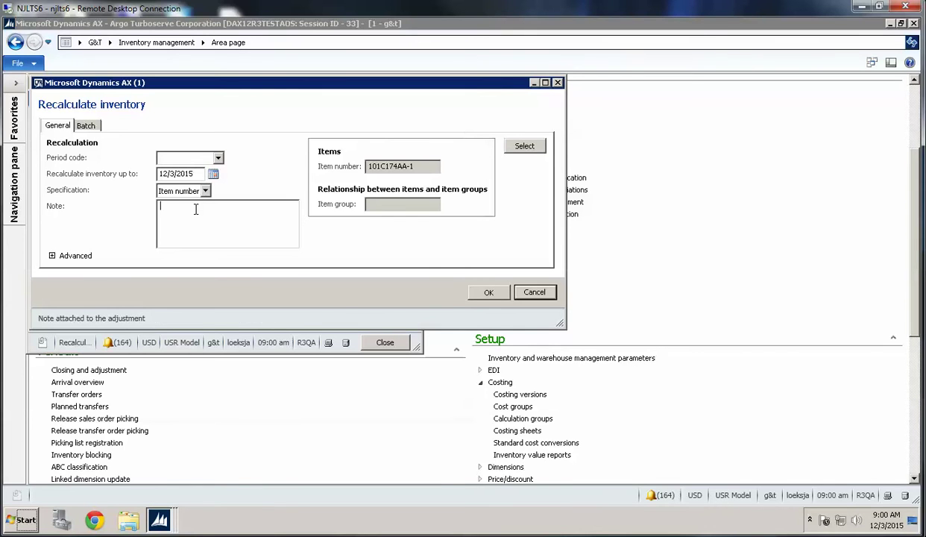
{"action": "type", "text": "Testing"}
{"action": "key", "text": "Tab"}
- Reset the item query to drop the 101C174AA-1 item number criterion
{"action": "left_click", "coordinate": [427, 165]}
{"action": "double_click", "coordinate": [426, 165]}
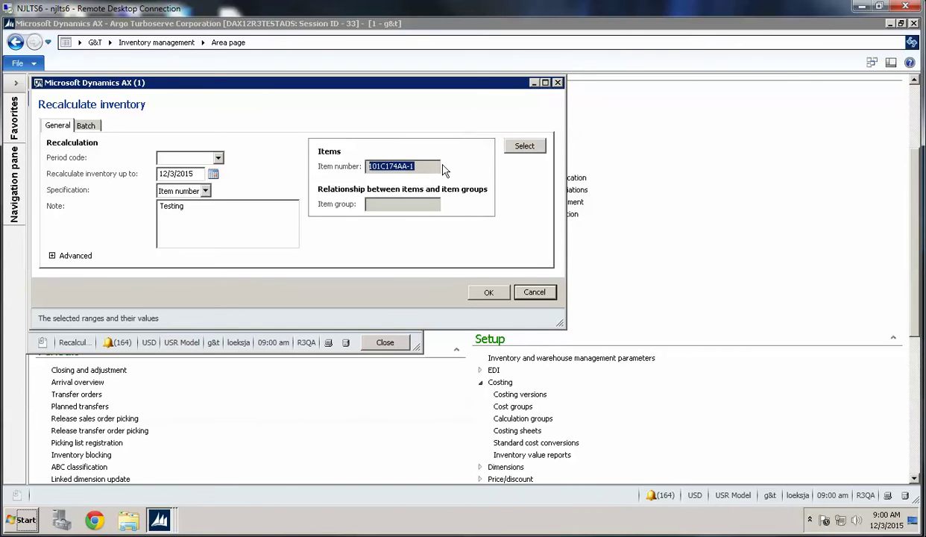
{"action": "left_click", "coordinate": [525, 148]}
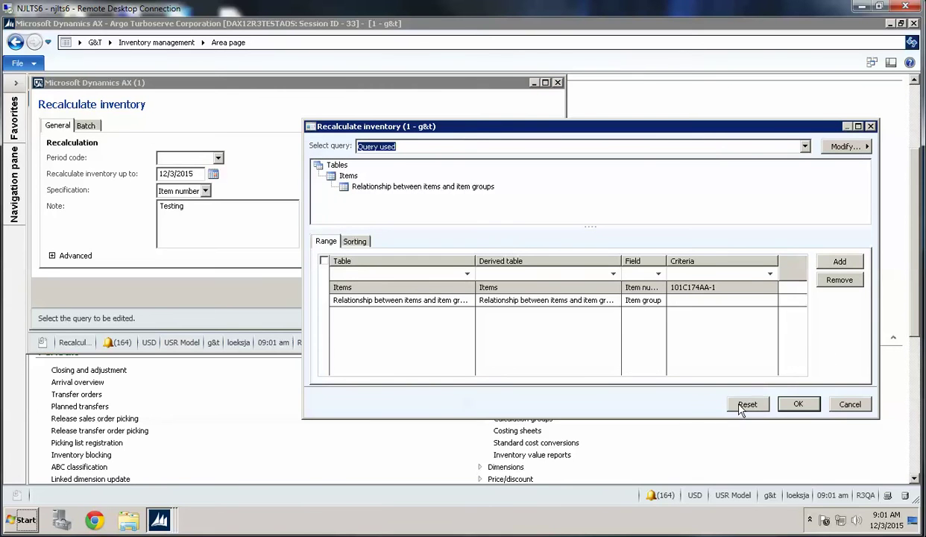
{"action": "left_click", "coordinate": [741, 407]}
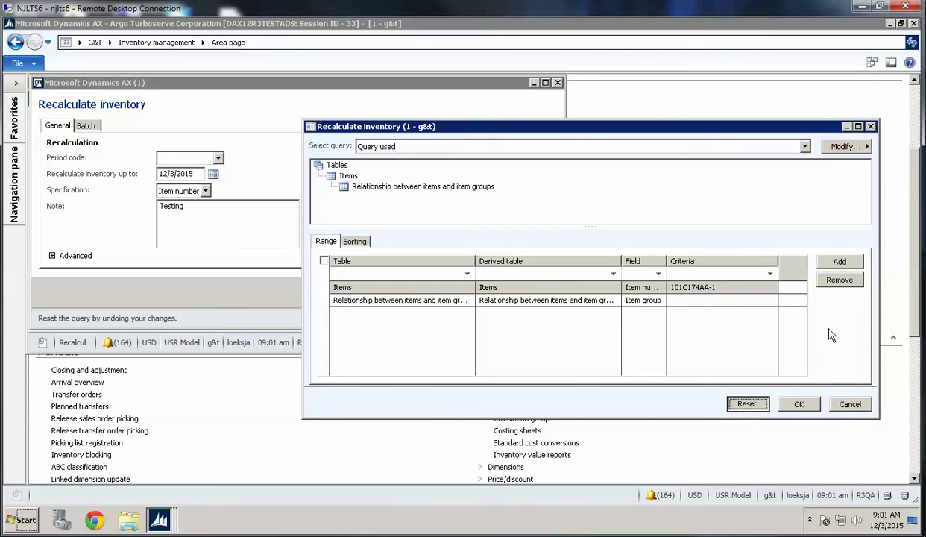
{"action": "left_click", "coordinate": [799, 406]}
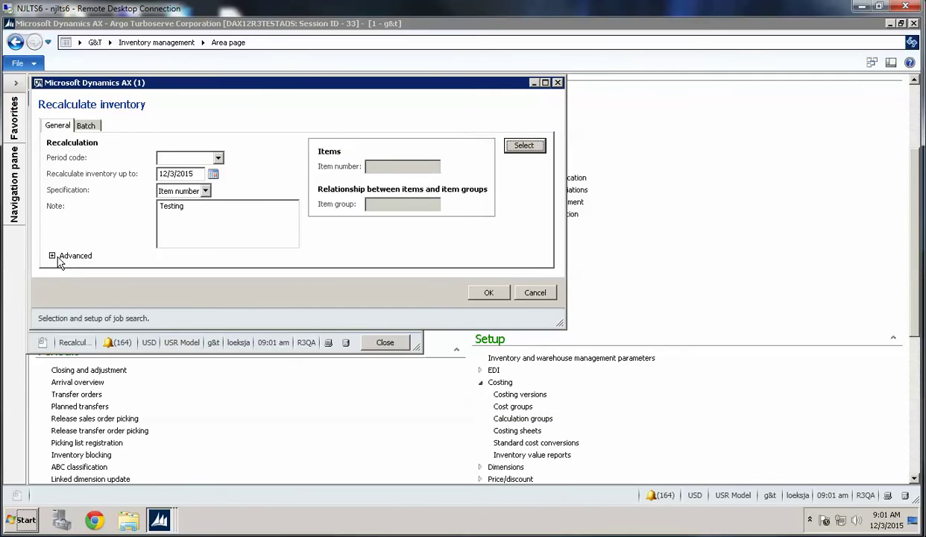
- Set Advanced Maximum throughputs to 500 and run the recalculation
{"action": "left_click", "coordinate": [52, 255]}
{"action": "left_click", "coordinate": [170, 277]}
{"action": "key", "text": "shift+End"}
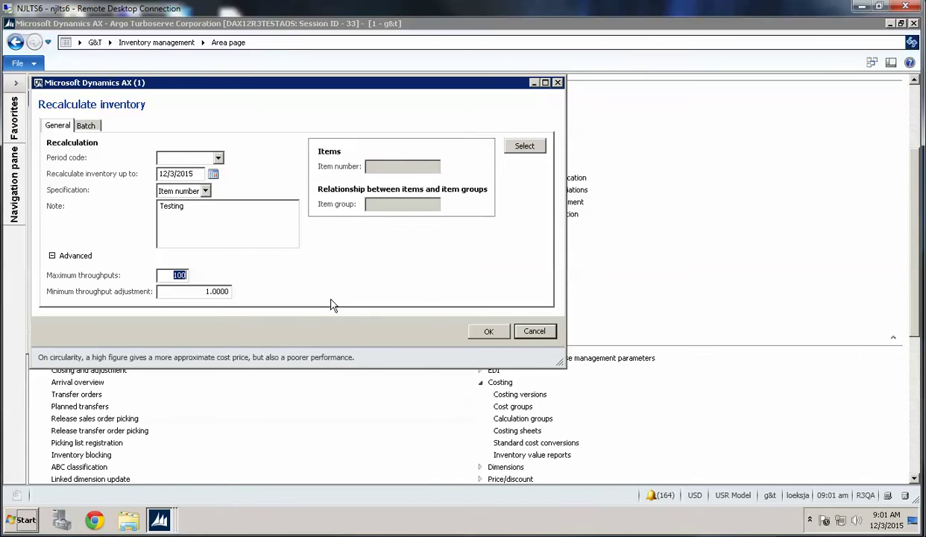
{"action": "type", "text": "500"}
{"action": "key", "text": "Tab"}
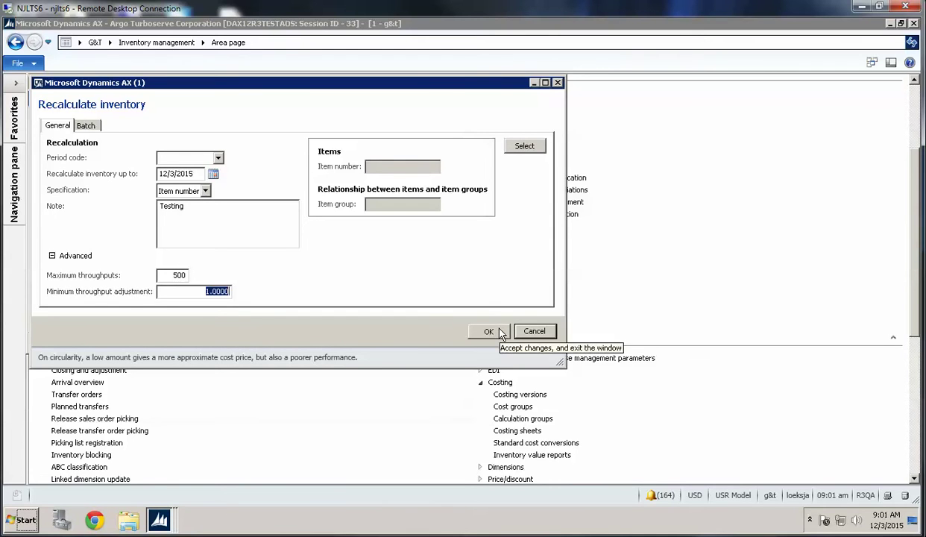
{"action": "left_click", "coordinate": [90, 128]}
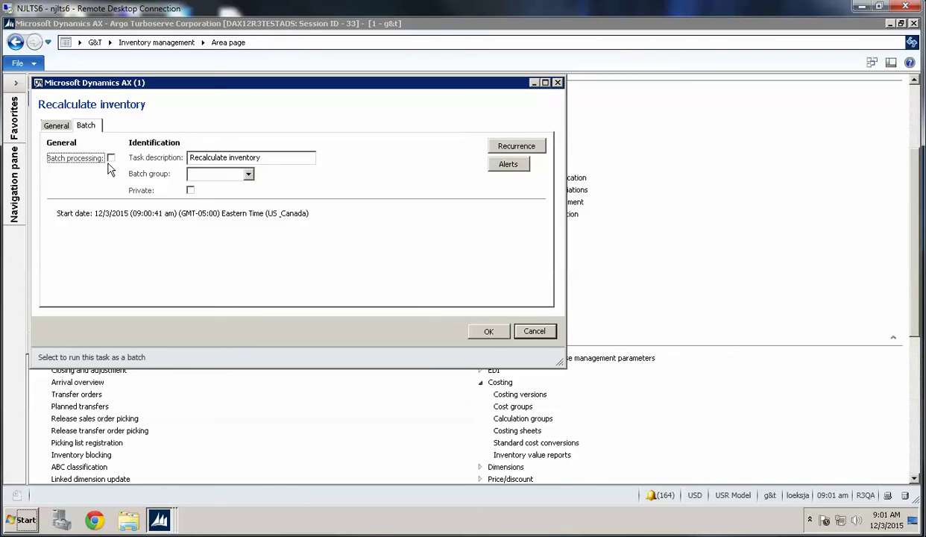
{"action": "left_click", "coordinate": [58, 127]}
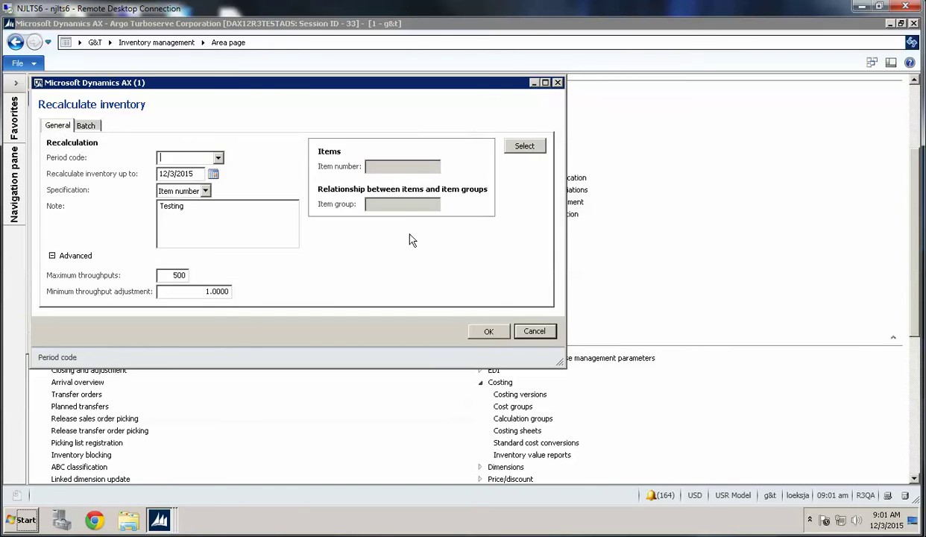
{"action": "left_click", "coordinate": [488, 332]}
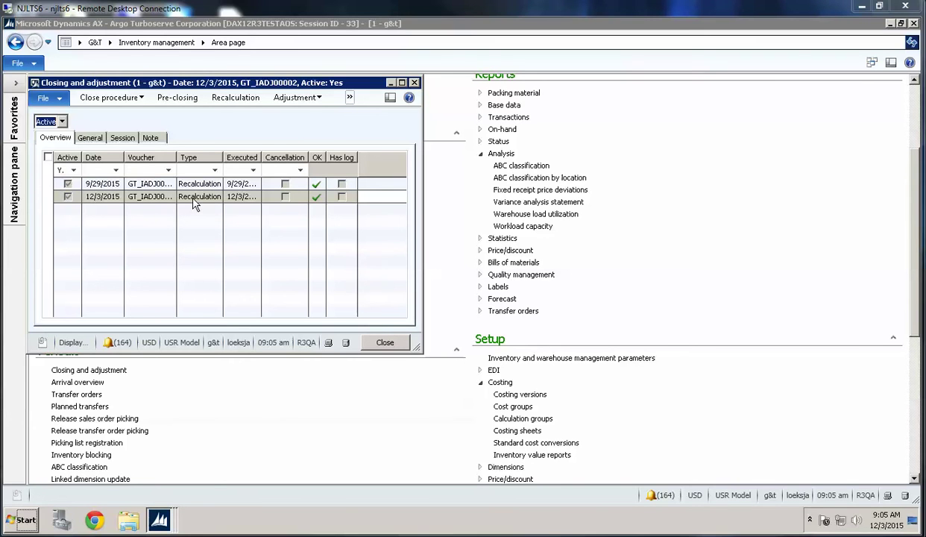
- Open Settlements for the 12/3/2015 recalculation voucher
{"action": "left_click", "coordinate": [156, 196]}
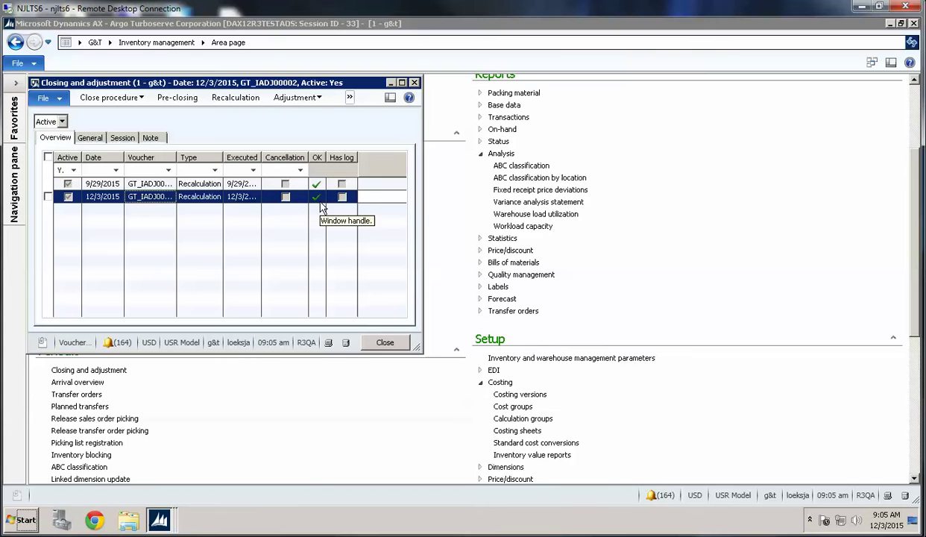
{"action": "left_click", "coordinate": [349, 100]}
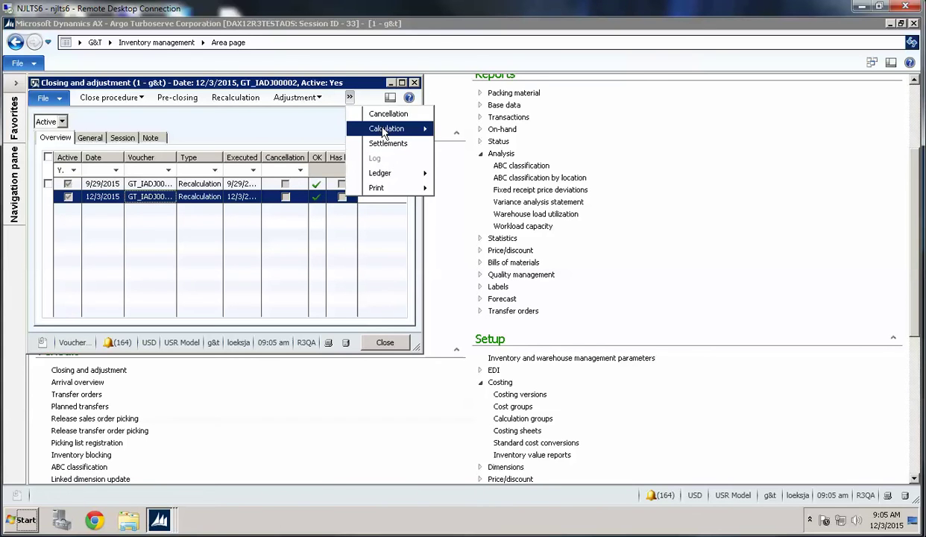
{"action": "mouse_move", "coordinate": [384, 131]}
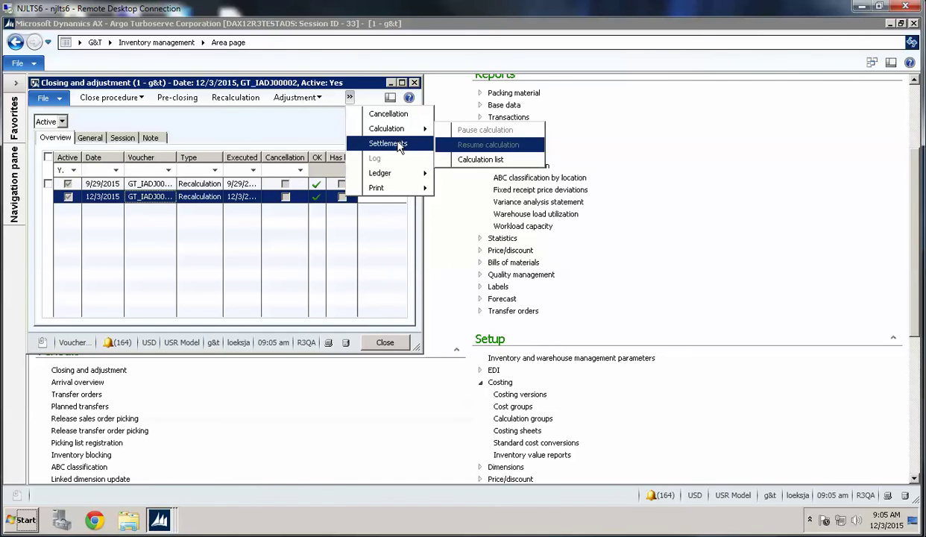
{"action": "left_click", "coordinate": [394, 143]}
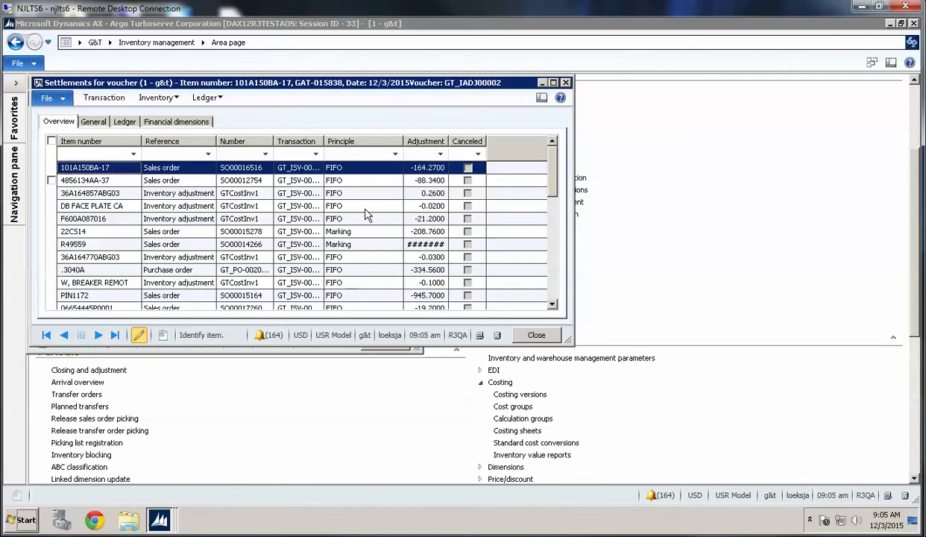
- Widen the Adjustment column and step through settlements from 4856134AA-37 to 22CS14
{"action": "key", "text": "Down"}
{"action": "key", "text": "Down"}
{"action": "key", "text": "Down"}
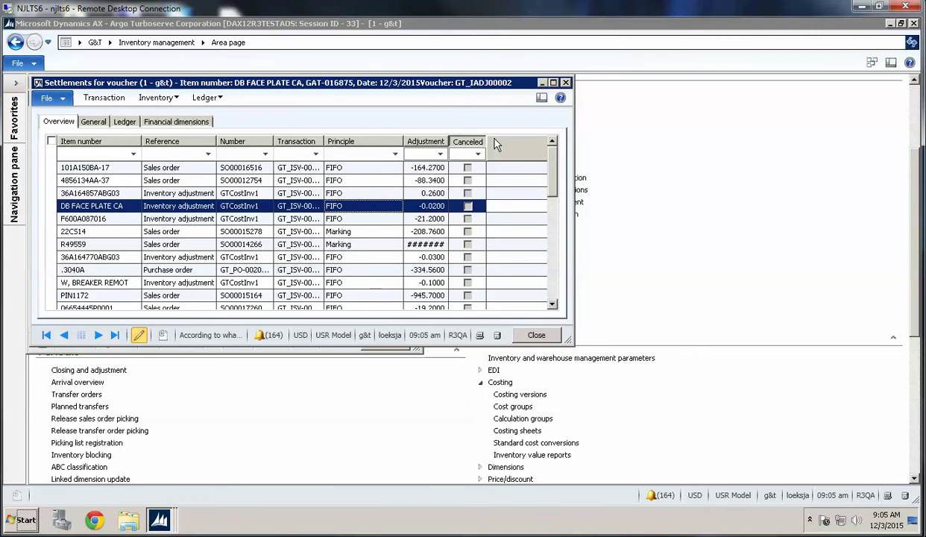
{"action": "left_click_drag", "start_coordinate": [447, 141], "coordinate": [482, 141]}
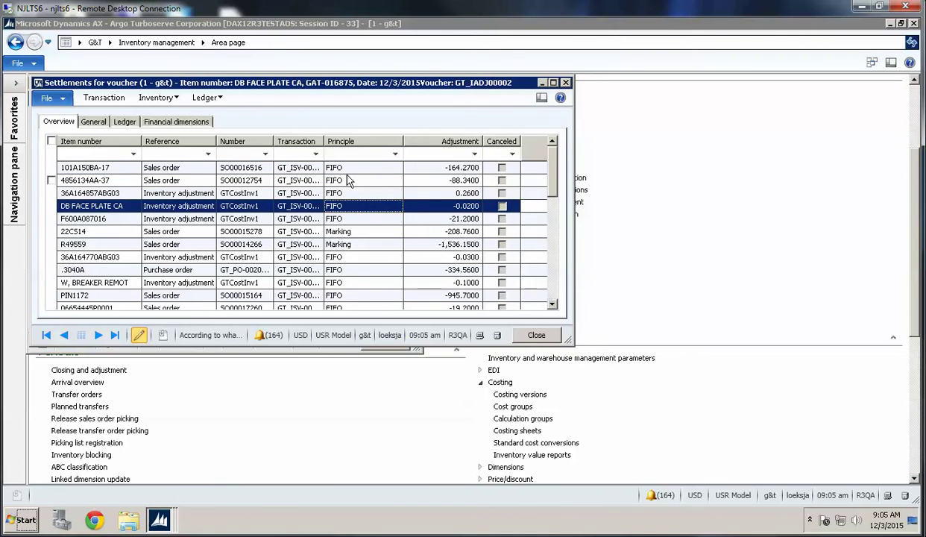
{"action": "left_click", "coordinate": [346, 172]}
{"action": "left_click", "coordinate": [348, 180]}
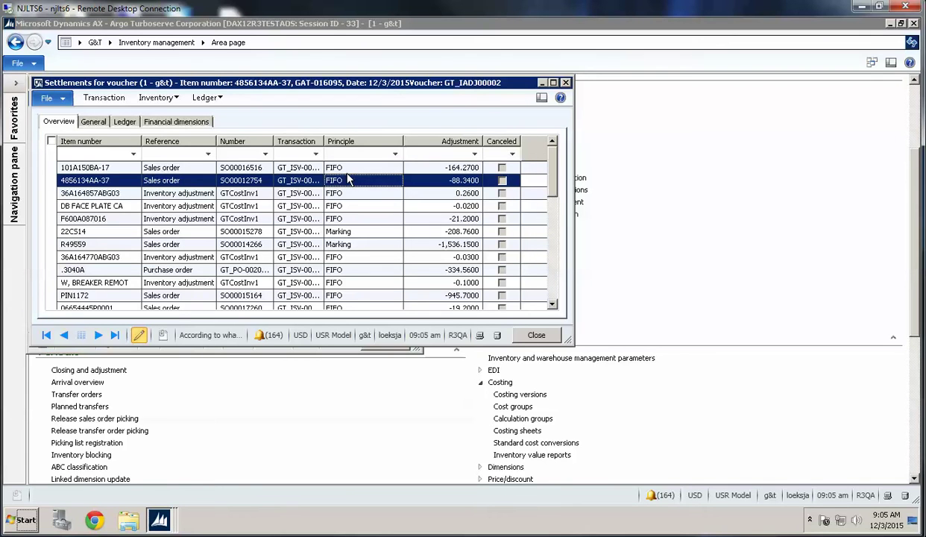
{"action": "key", "text": "Down"}
{"action": "key", "text": "Down"}
{"action": "key", "text": "Down"}
{"action": "key", "text": "Down"}
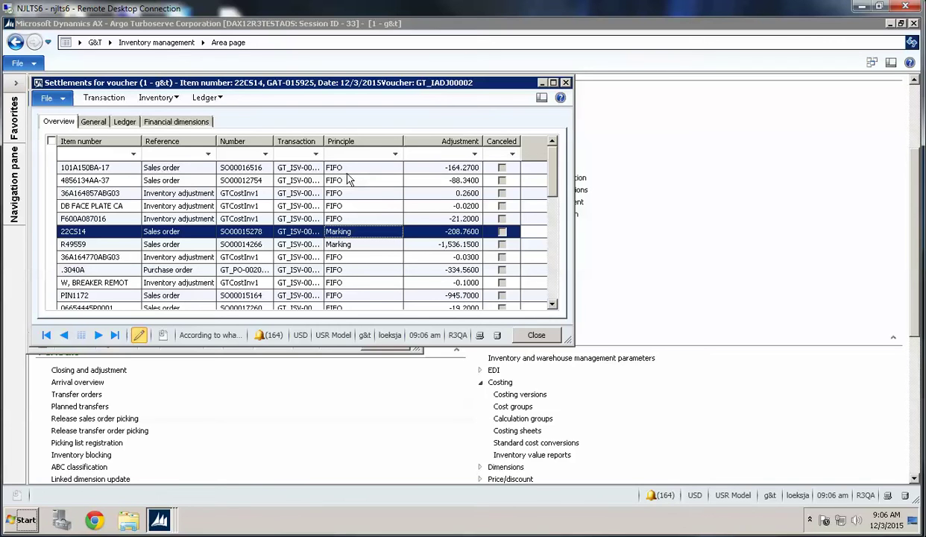
- Scroll the grid and widen the Transaction column to show full transaction numbers
{"action": "left_click", "coordinate": [554, 305]}
{"action": "scroll", "coordinate": [558, 309], "scroll_direction": "down", "scroll_amount": 4}
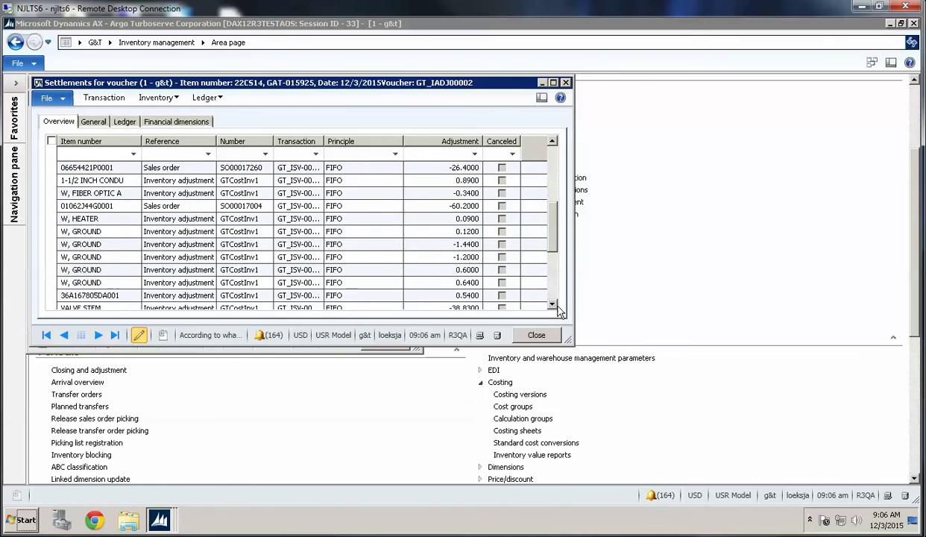
{"action": "scroll", "coordinate": [558, 309], "scroll_direction": "down", "scroll_amount": 5}
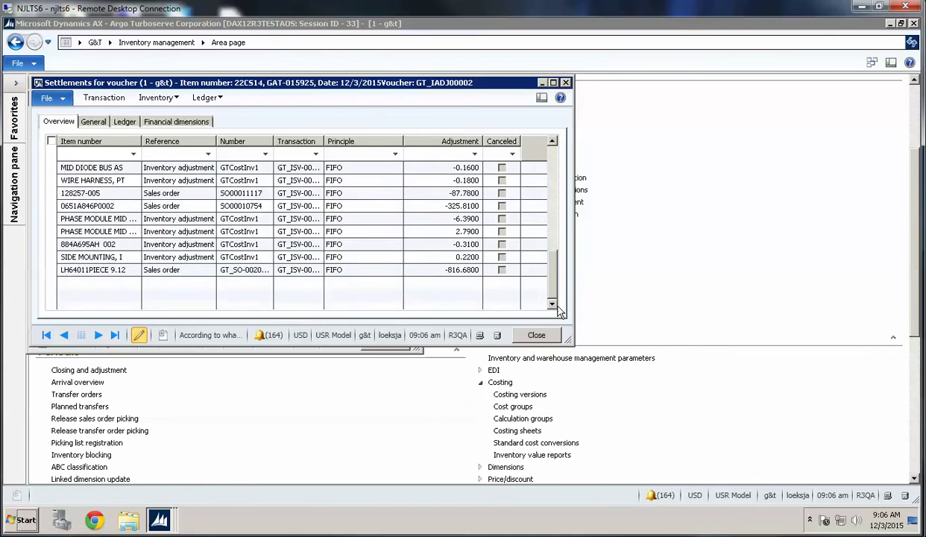
{"action": "left_click_drag", "start_coordinate": [555, 296], "coordinate": [554, 172]}
{"action": "left_click_drag", "start_coordinate": [324, 146], "coordinate": [412, 146]}
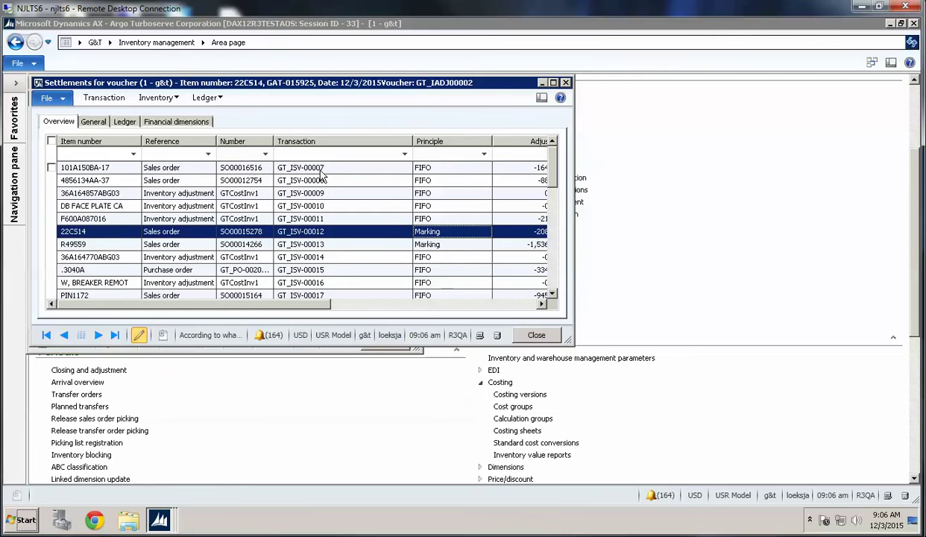
{"action": "left_click", "coordinate": [321, 171]}
{"action": "key", "text": "Down"}
{"action": "key", "text": "Down"}
{"action": "key", "text": "Down"}
{"action": "key", "text": "Down"}
{"action": "key", "text": "Down"}
{"action": "key", "text": "Down"}
{"action": "key", "text": "Down"}
{"action": "key", "text": "Down"}
{"action": "key", "text": "Down"}
{"action": "key", "text": "Down"}
{"action": "key", "text": "Down"}
{"action": "key", "text": "Down"}
{"action": "key", "text": "Down"}
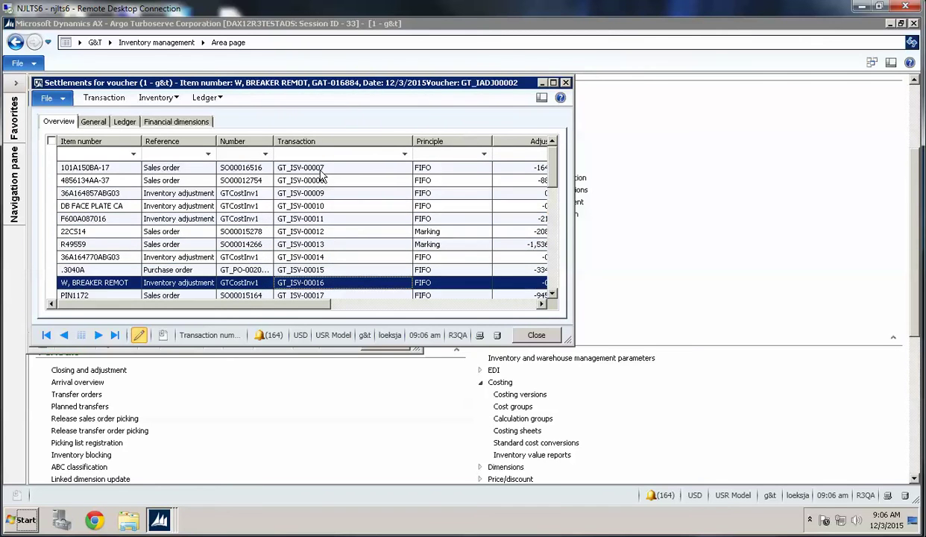
- Check the General, Ledger and Financial dimensions tabs of the first settlement
{"action": "left_click", "coordinate": [91, 121]}
{"action": "left_click", "coordinate": [123, 122]}
{"action": "left_click", "coordinate": [164, 123]}
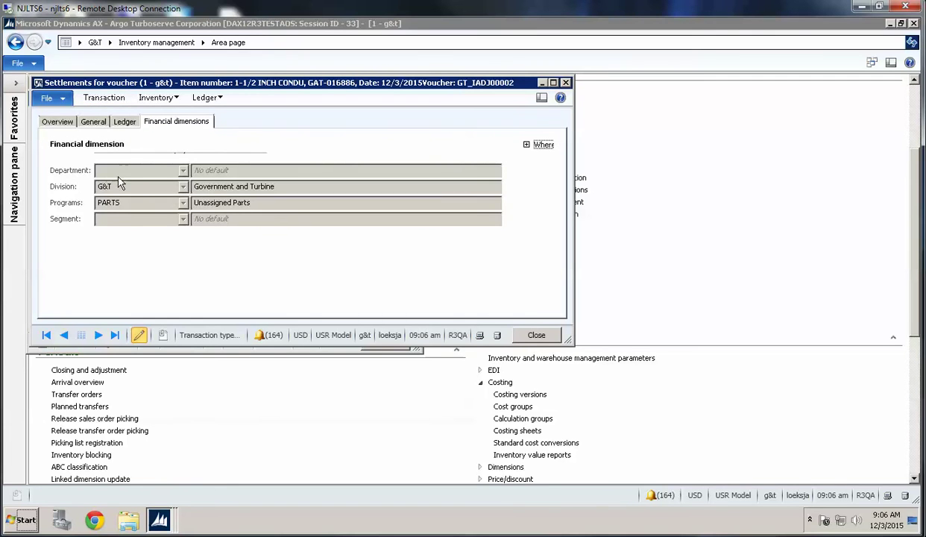
{"action": "left_click", "coordinate": [65, 124]}
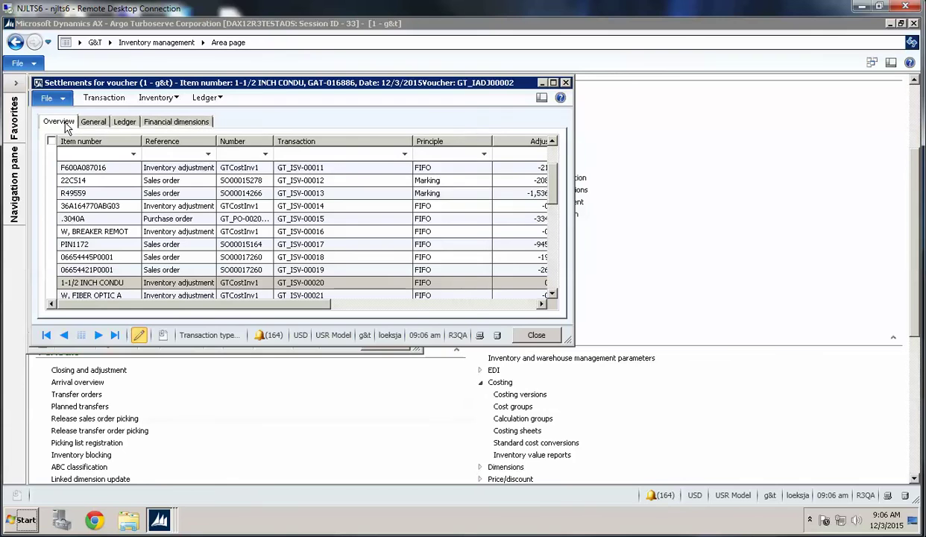
- Check item R49559's financial dimensions, then close the voucher settlements
{"action": "left_click", "coordinate": [189, 193]}
{"action": "left_click", "coordinate": [173, 122]}
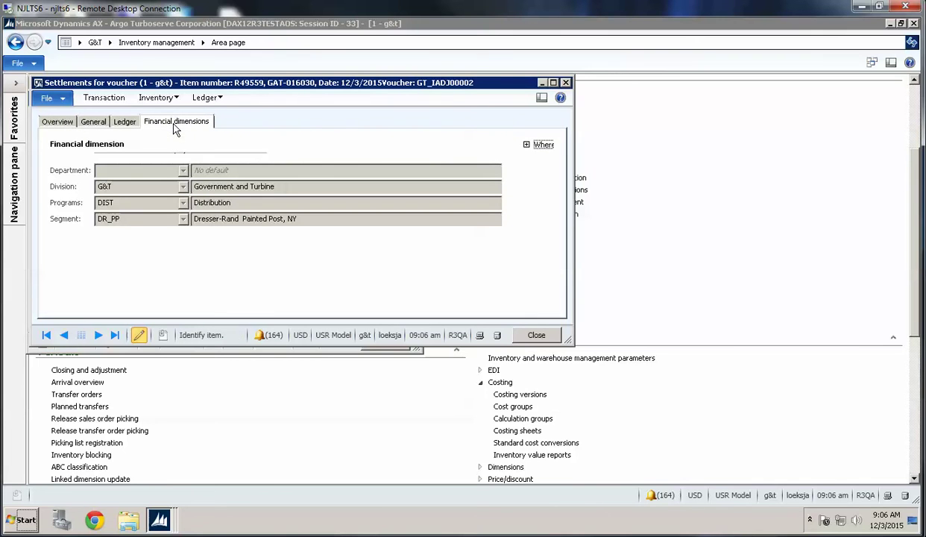
{"action": "left_click", "coordinate": [62, 123]}
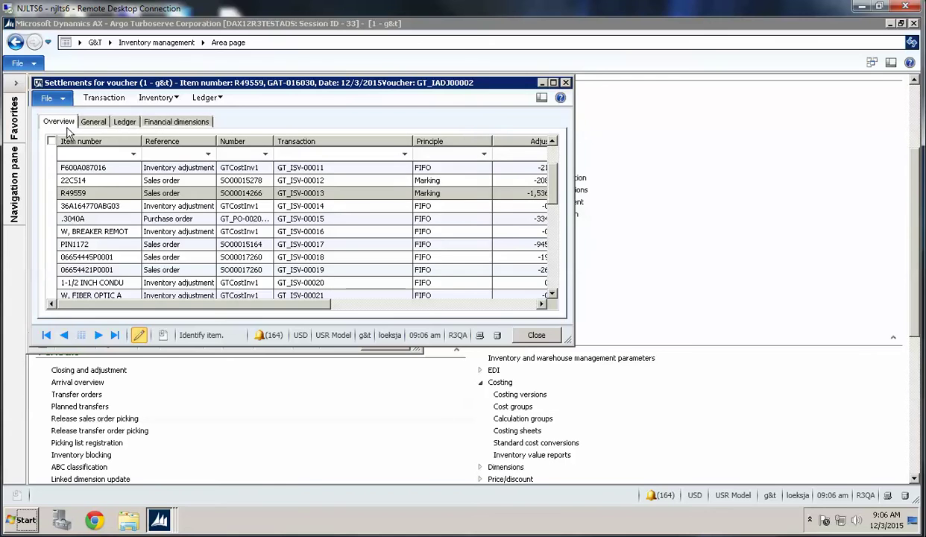
{"action": "left_click", "coordinate": [534, 334]}
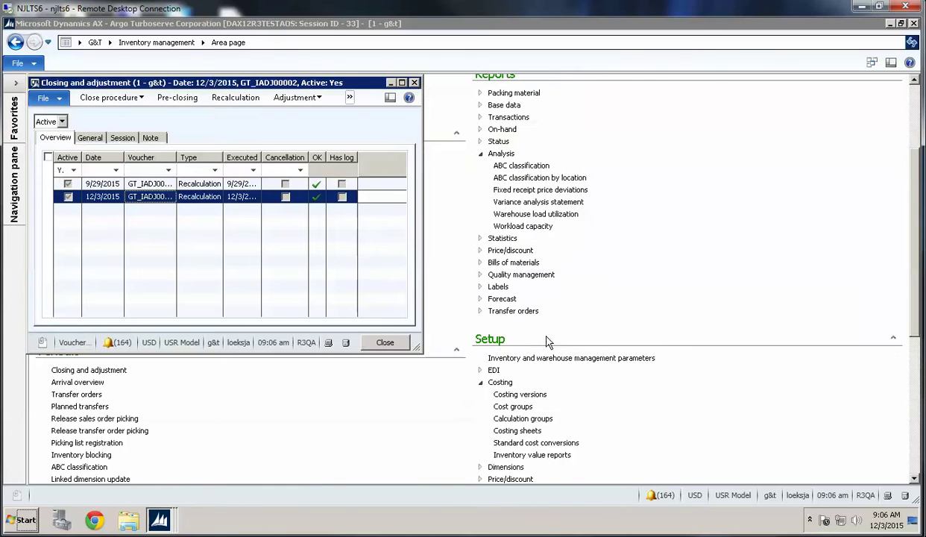
- Run 1. Check open quantities with expected closing date 11/30/2015
{"action": "left_click", "coordinate": [118, 99]}
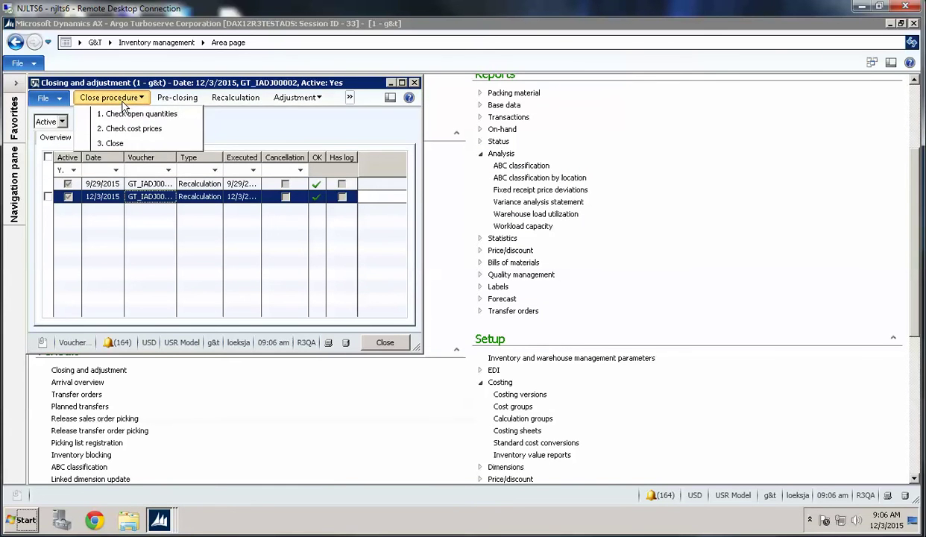
{"action": "left_click", "coordinate": [172, 114]}
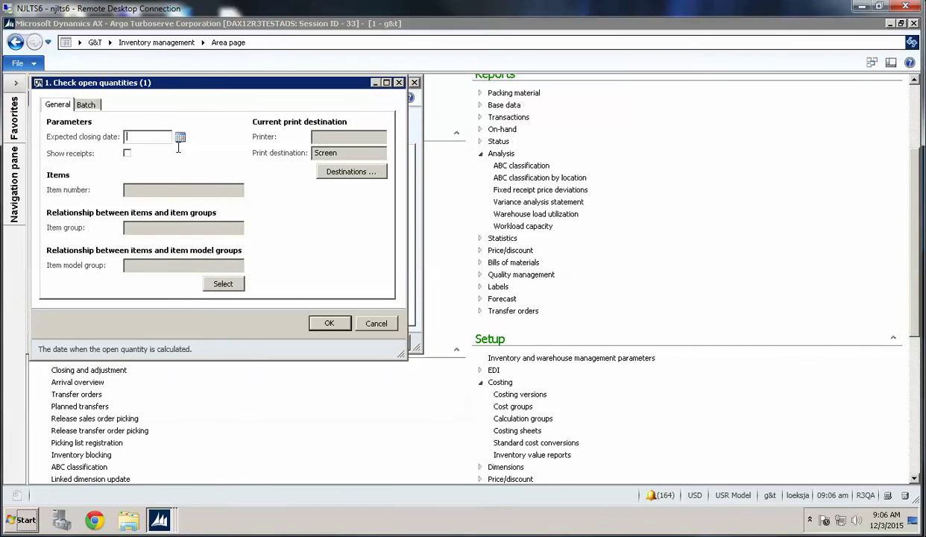
{"action": "type", "text": "1"}
{"action": "type", "text": "1/30/2015"}
{"action": "key", "text": "Tab"}
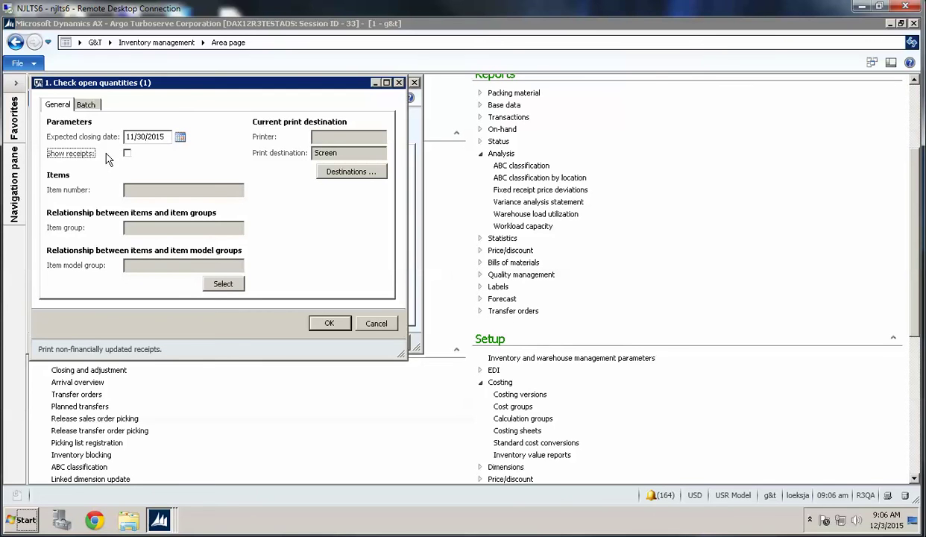
{"action": "left_click", "coordinate": [329, 323]}
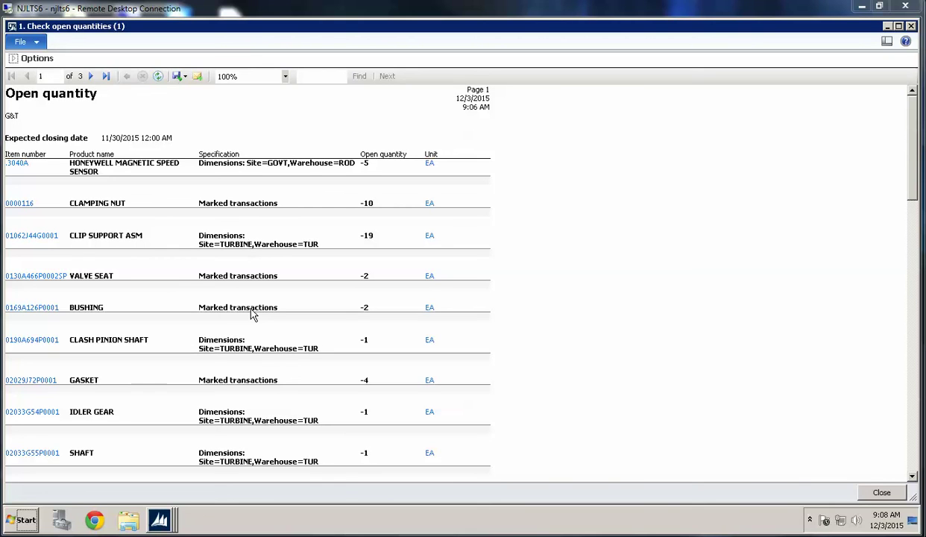
- Close the Open quantity report after reading its negative open quantities
{"action": "left_click", "coordinate": [896, 493]}
- Run 2. Check cost prices for 11/30/2015 with 50.00 maximum deviation
{"action": "left_click", "coordinate": [119, 99]}
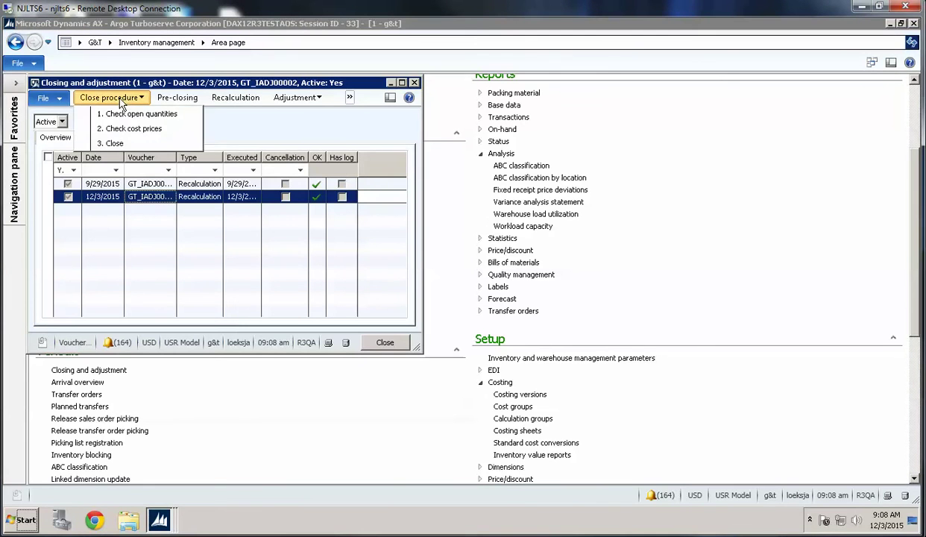
{"action": "left_click", "coordinate": [136, 129]}
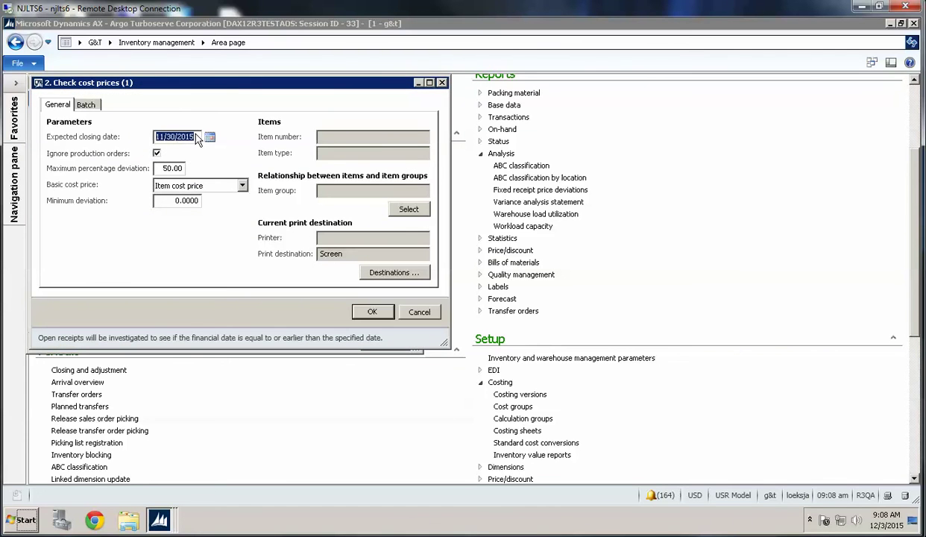
{"action": "left_click", "coordinate": [368, 314]}
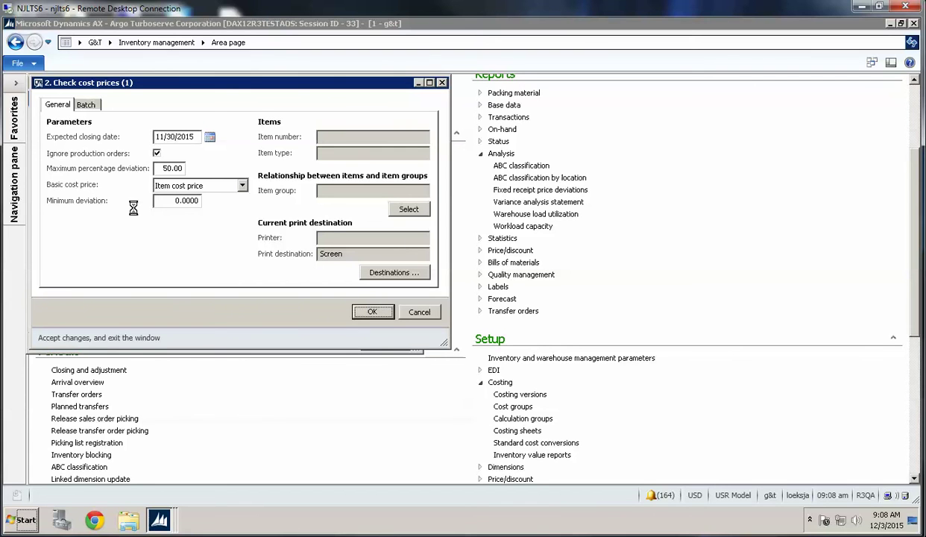
{"action": "key", "text": "Return"}
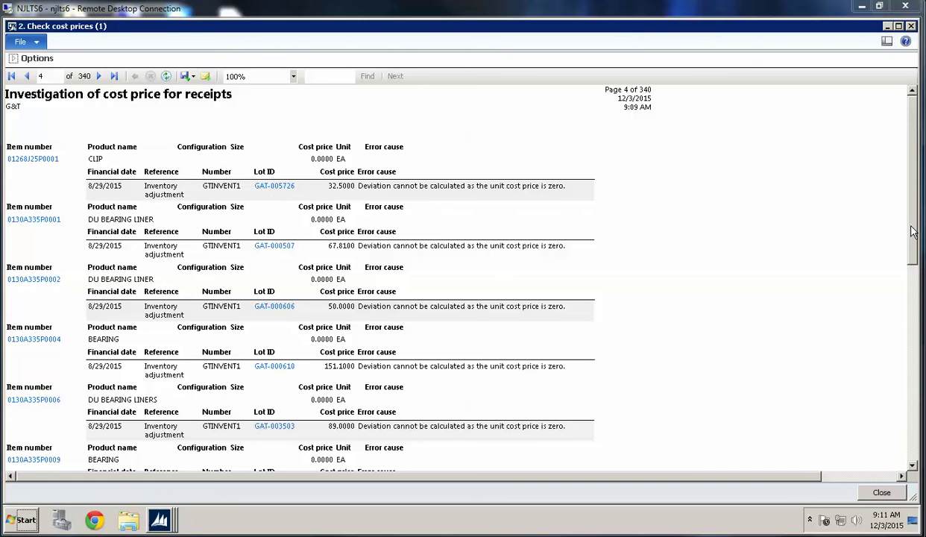
- Scroll through page 4 of the cost price investigation report, showing the 8/29/2015 adjustment receipts at 0.0000 unit cost
{"action": "left_click", "coordinate": [890, 384]}
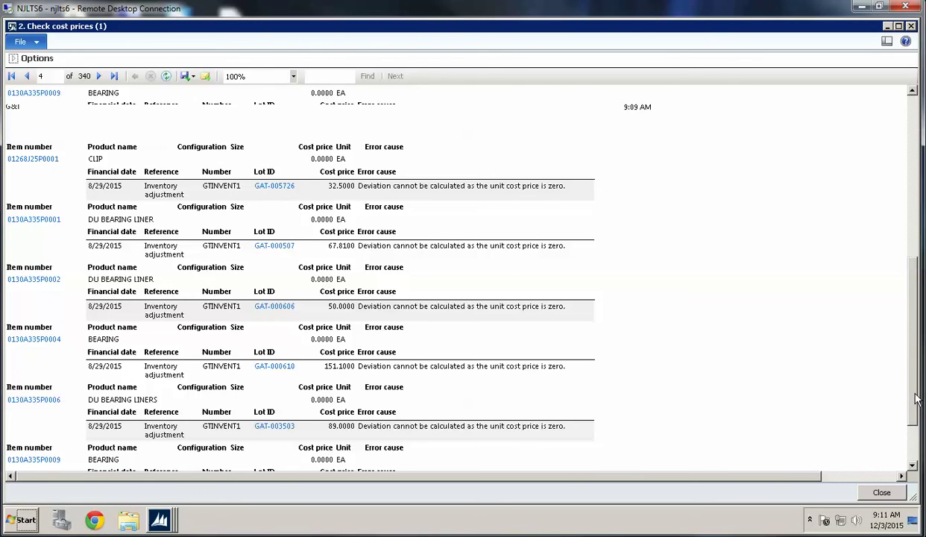
{"action": "scroll", "coordinate": [909, 440], "scroll_direction": "down", "scroll_amount": 3}
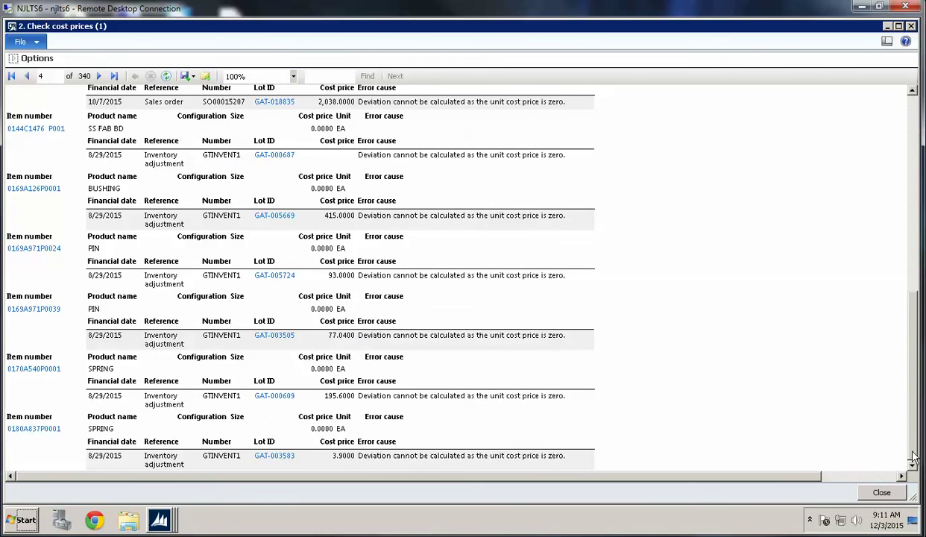
{"action": "left_click_drag", "start_coordinate": [913, 384], "coordinate": [913, 253]}
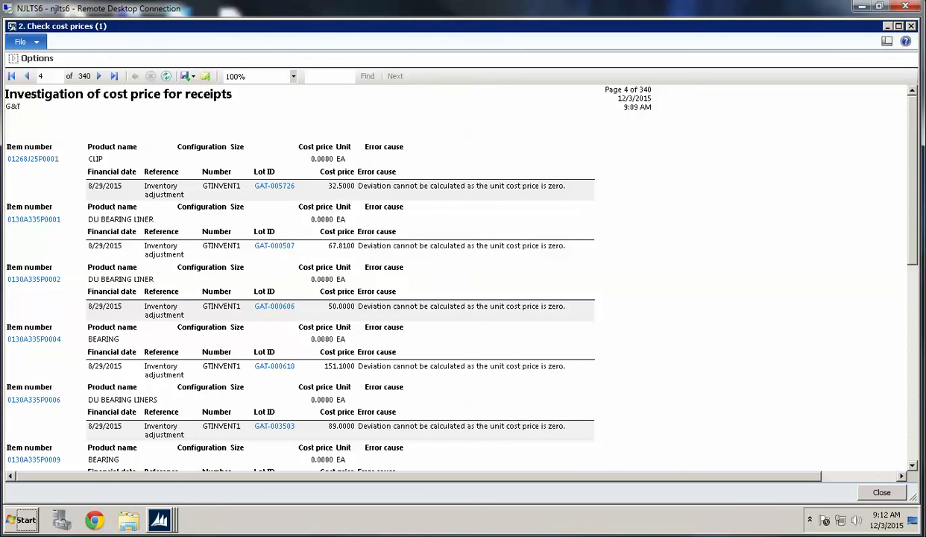
- Advance the cost price report to page 5, then close it to return to Closing and adjustment
{"action": "left_click", "coordinate": [99, 77]}
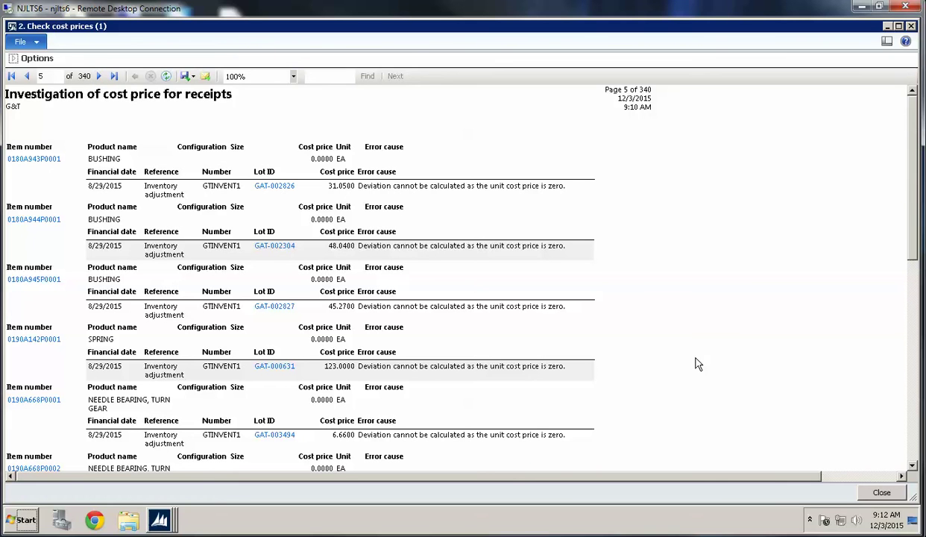
{"action": "left_click", "coordinate": [916, 445]}
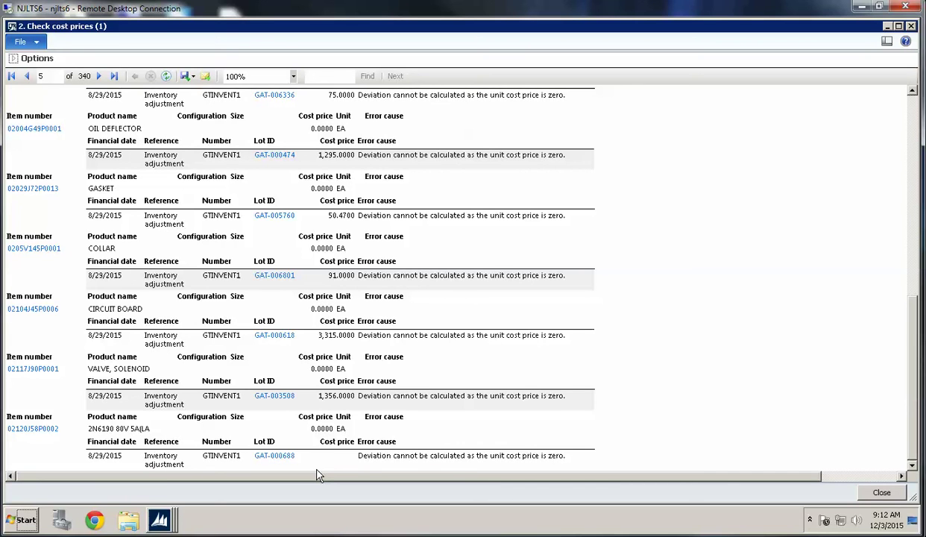
{"action": "left_click", "coordinate": [881, 492]}
{"action": "left_click", "coordinate": [124, 97]}
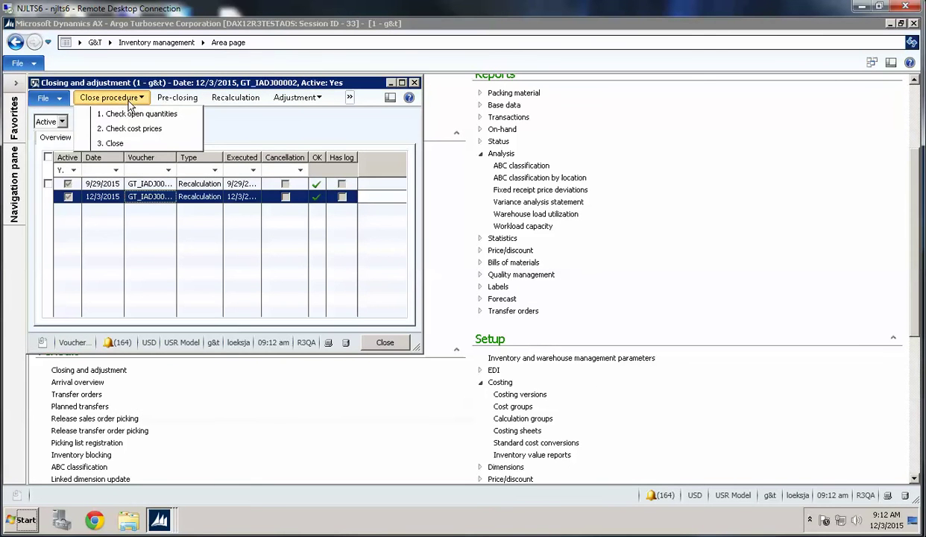
- Run the 3. Close procedure up to 11/30/2015, agreeing to cancel later recalculations
{"action": "left_click", "coordinate": [131, 144]}
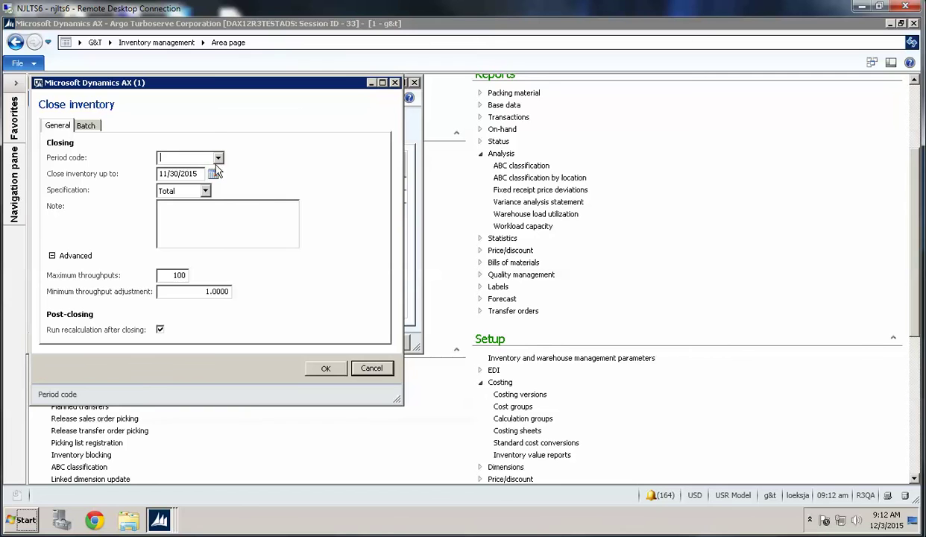
{"action": "left_click", "coordinate": [199, 209]}
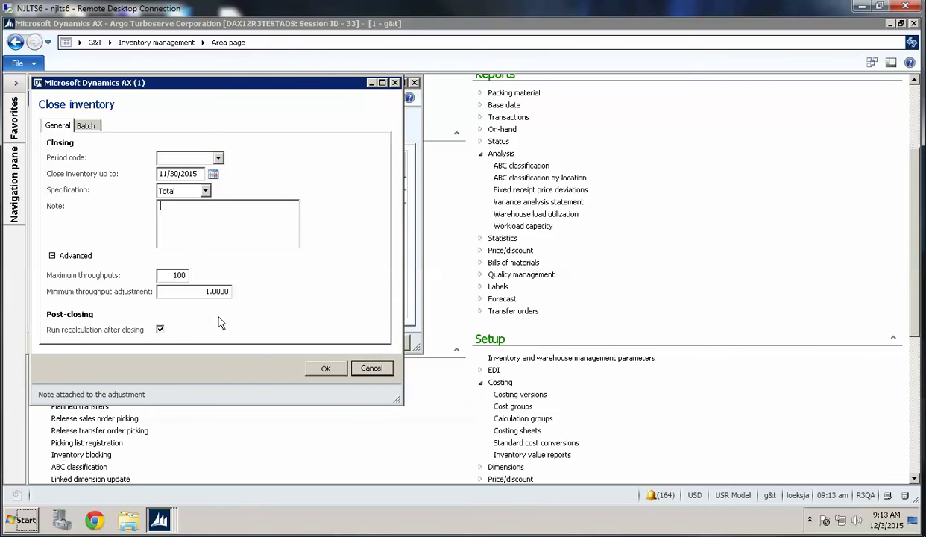
{"action": "left_click", "coordinate": [326, 369]}
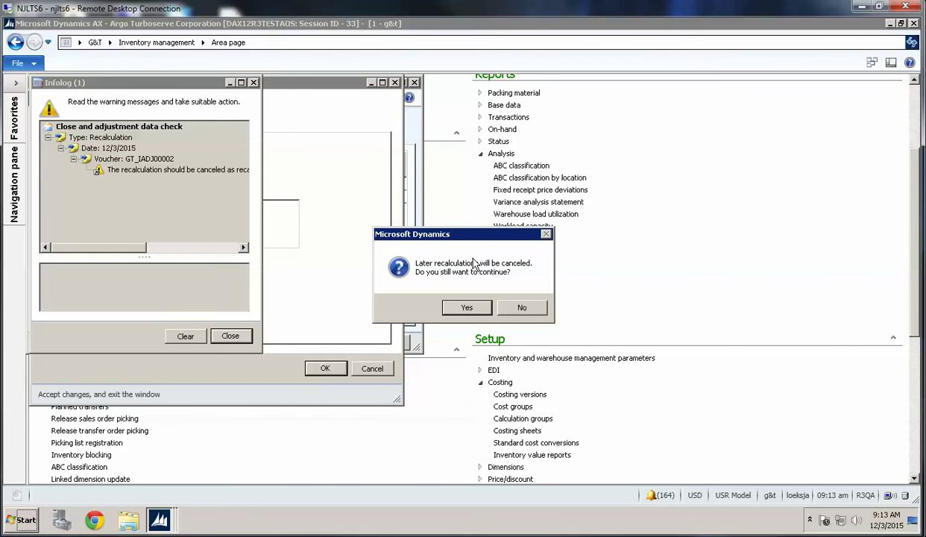
{"action": "left_click", "coordinate": [466, 307]}
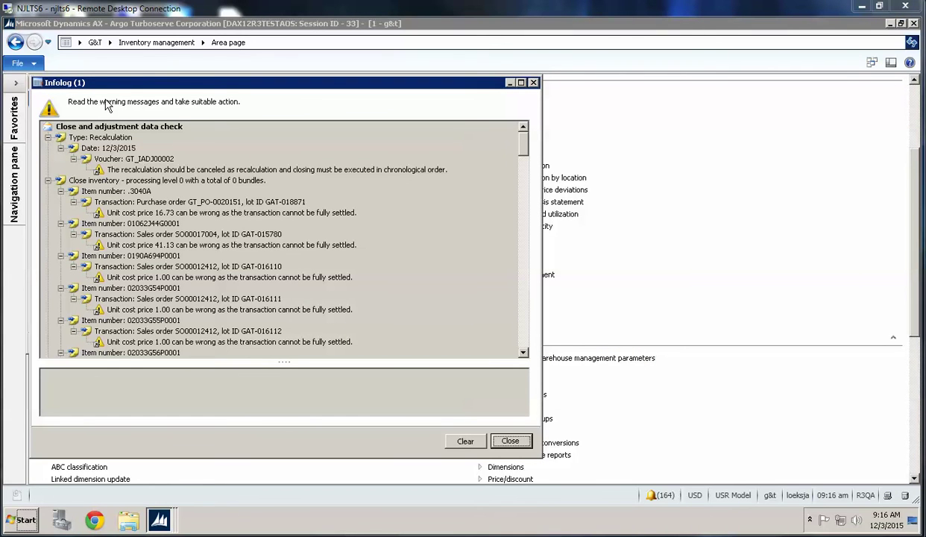
- Inspect the Infolog messages for the recalculation voucher, level 0, and item .3040A's 16.73 unit cost
{"action": "left_click", "coordinate": [128, 159]}
{"action": "left_click", "coordinate": [128, 180]}
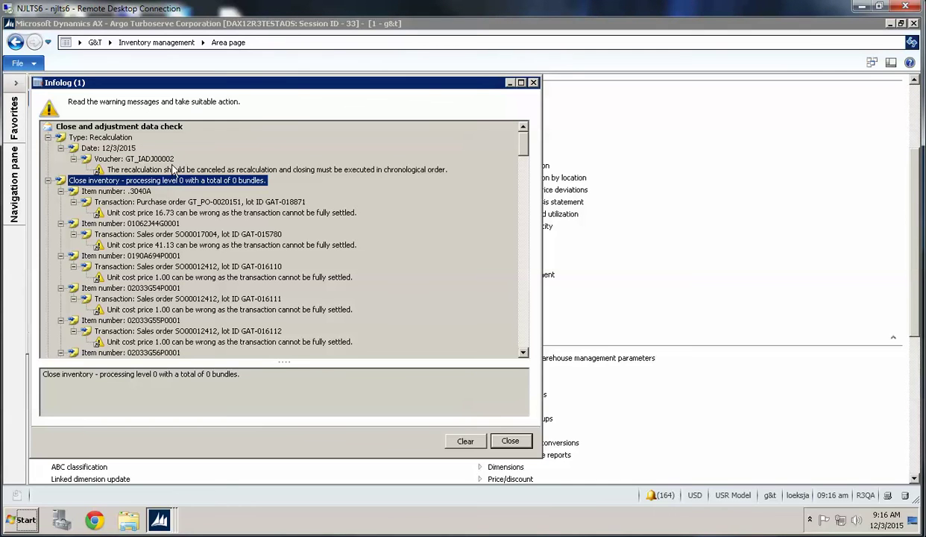
{"action": "left_click", "coordinate": [118, 191]}
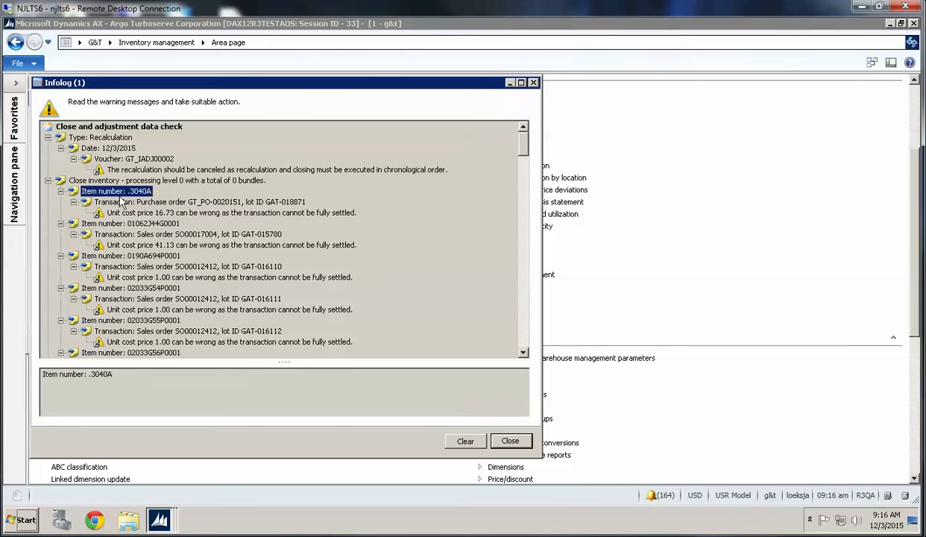
{"action": "left_click", "coordinate": [121, 202]}
{"action": "key", "text": "Down"}
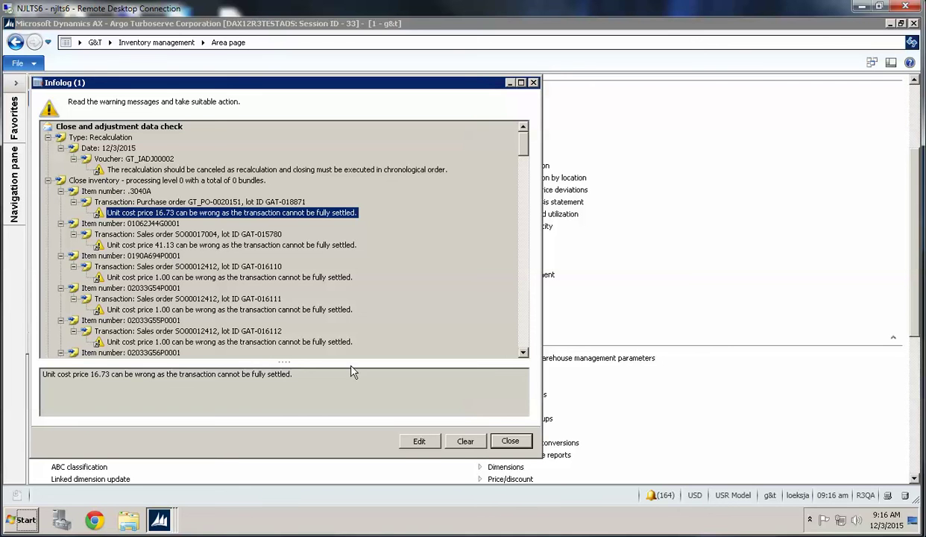
- Scroll through the remaining unit cost price warnings and dismiss the Infolog
{"action": "left_click", "coordinate": [523, 354]}
{"action": "left_click", "coordinate": [524, 354]}
{"action": "left_click", "coordinate": [524, 354]}
{"action": "scroll", "coordinate": [523, 356], "scroll_direction": "down", "scroll_amount": 13}
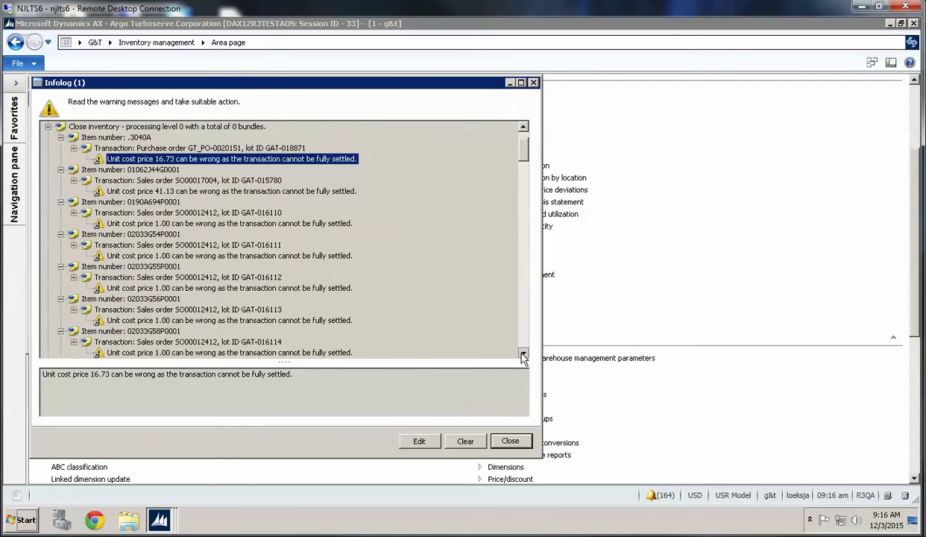
{"action": "scroll", "coordinate": [523, 356], "scroll_direction": "down", "scroll_amount": 15}
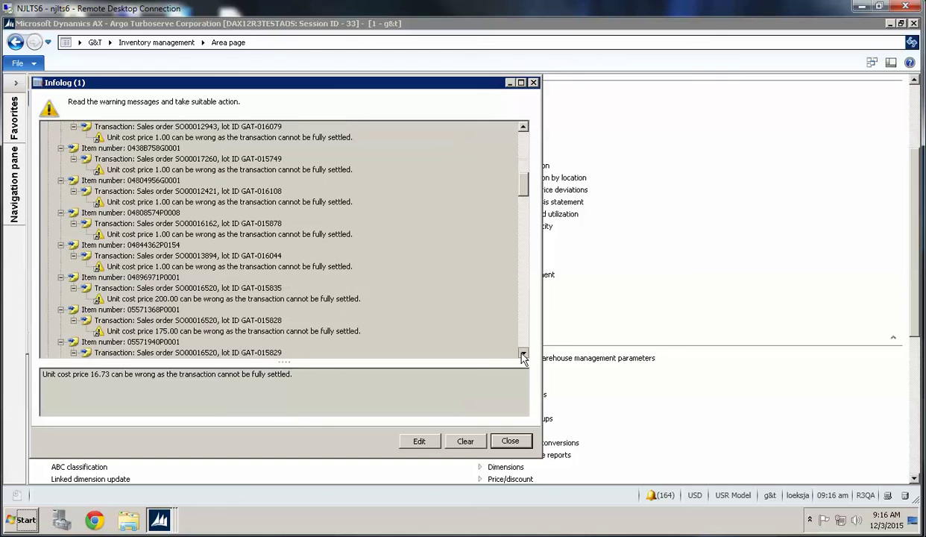
{"action": "scroll", "coordinate": [522, 357], "scroll_direction": "down", "scroll_amount": 15}
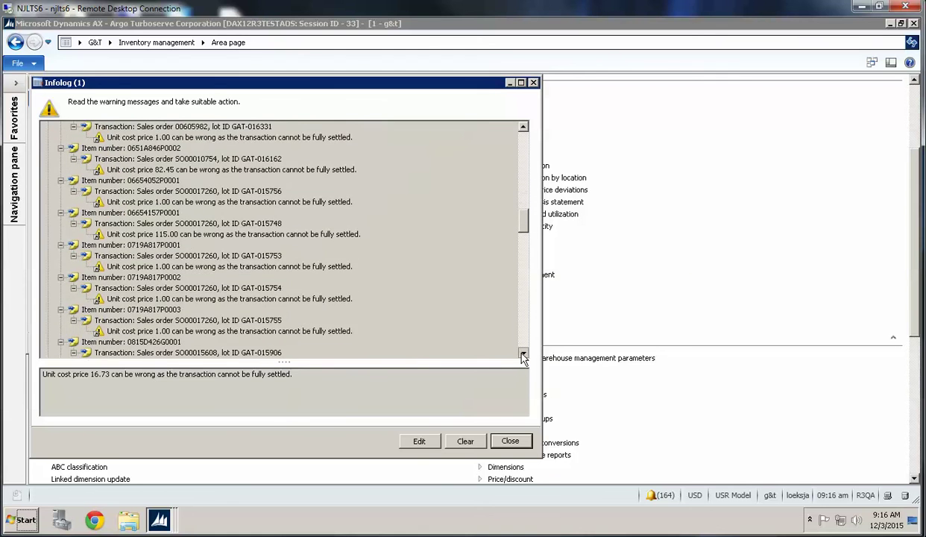
{"action": "scroll", "coordinate": [523, 356], "scroll_direction": "down", "scroll_amount": 15}
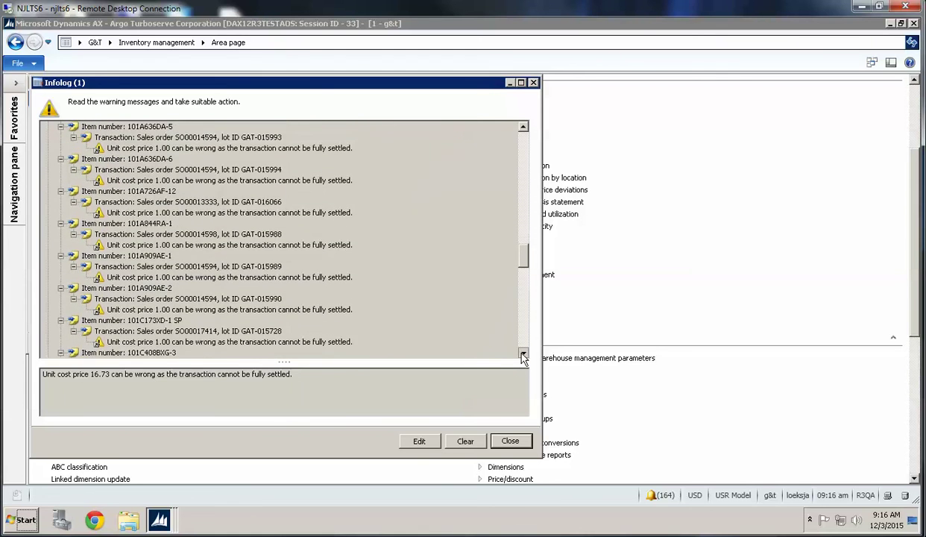
{"action": "scroll", "coordinate": [522, 357], "scroll_direction": "down", "scroll_amount": 15}
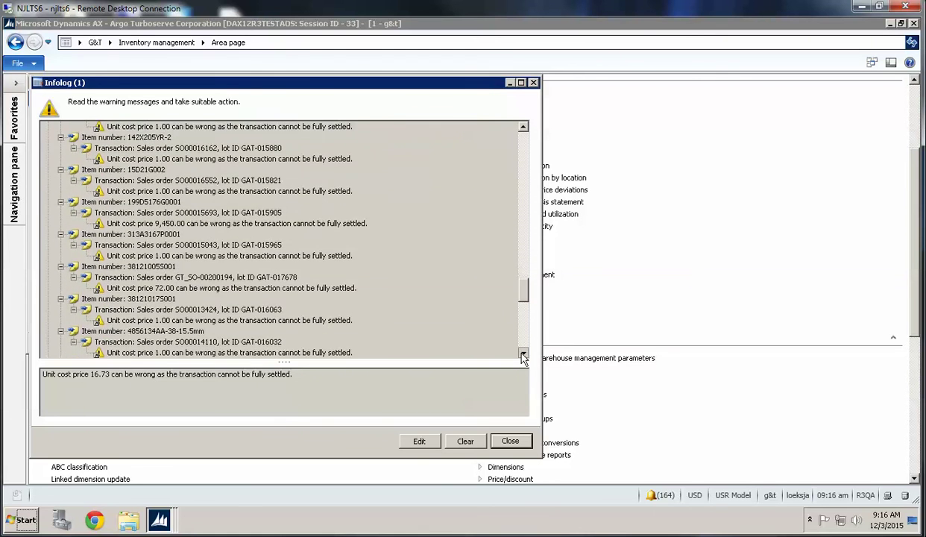
{"action": "scroll", "coordinate": [523, 356], "scroll_direction": "down", "scroll_amount": 6}
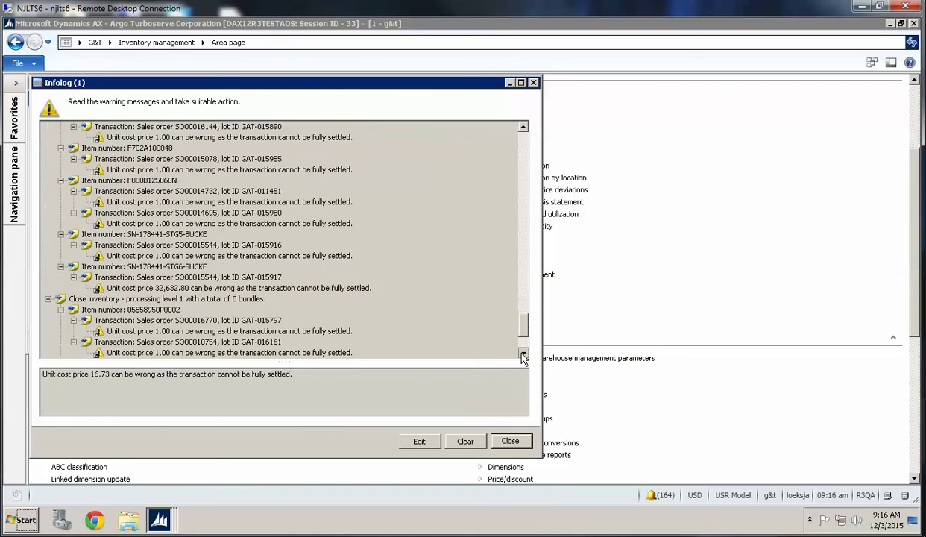
{"action": "left_click", "coordinate": [510, 441]}
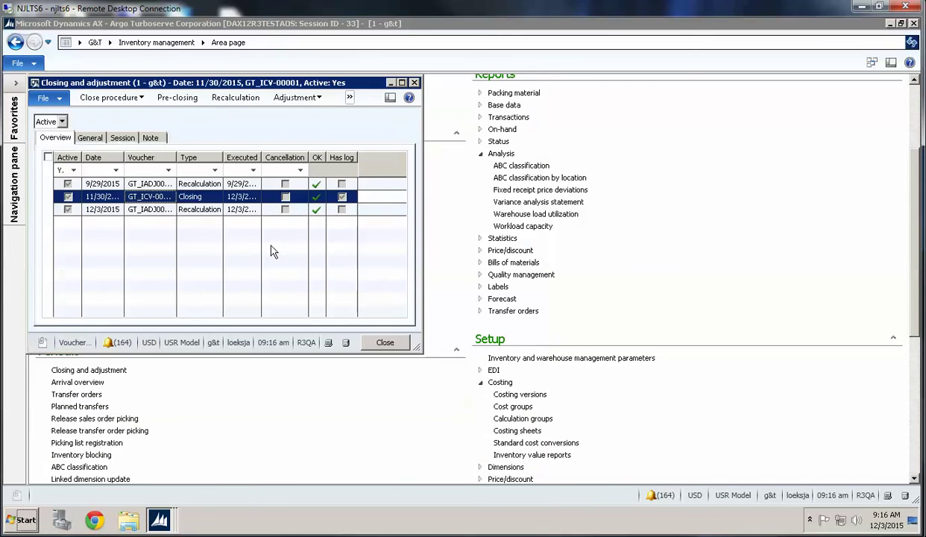
{"action": "left_click", "coordinate": [264, 211]}
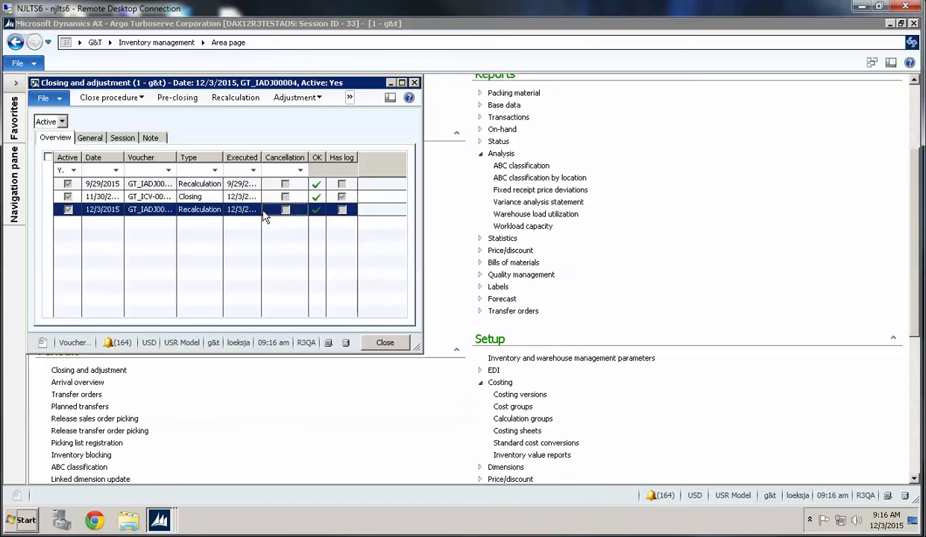
{"action": "left_click", "coordinate": [183, 196]}
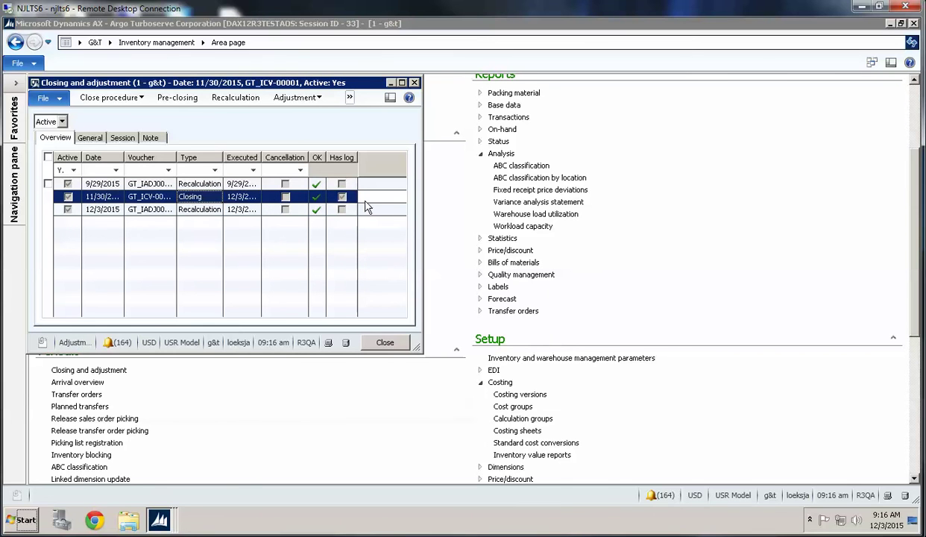
{"action": "left_click", "coordinate": [348, 99]}
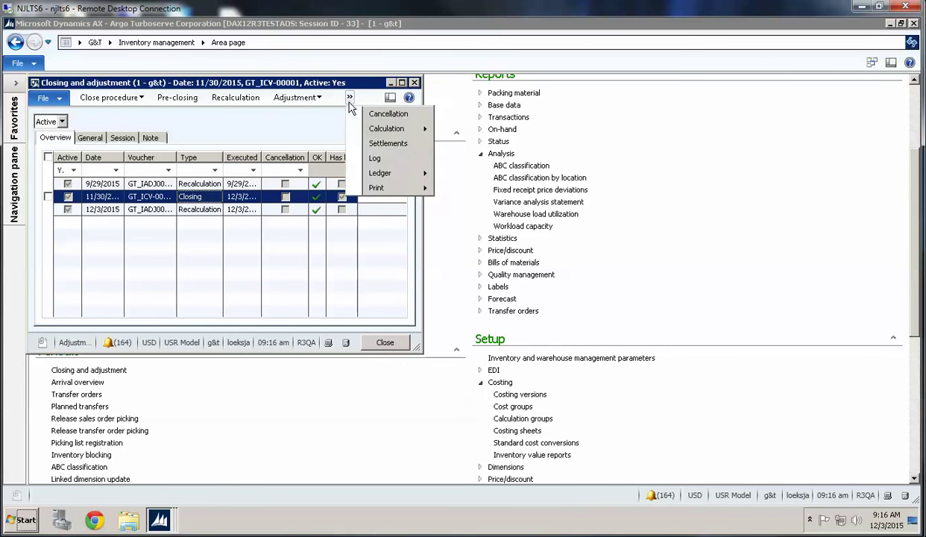
{"action": "left_click", "coordinate": [376, 158]}
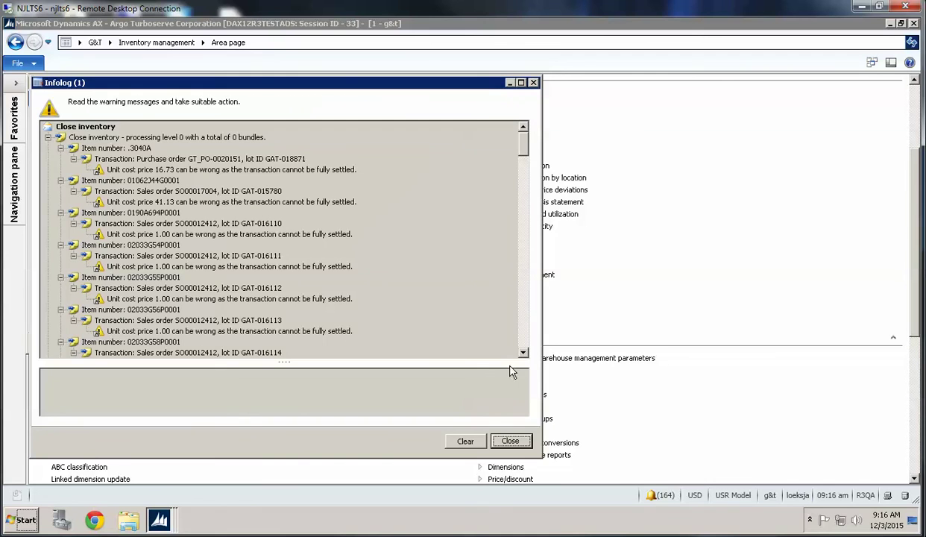
{"action": "left_click", "coordinate": [510, 441]}
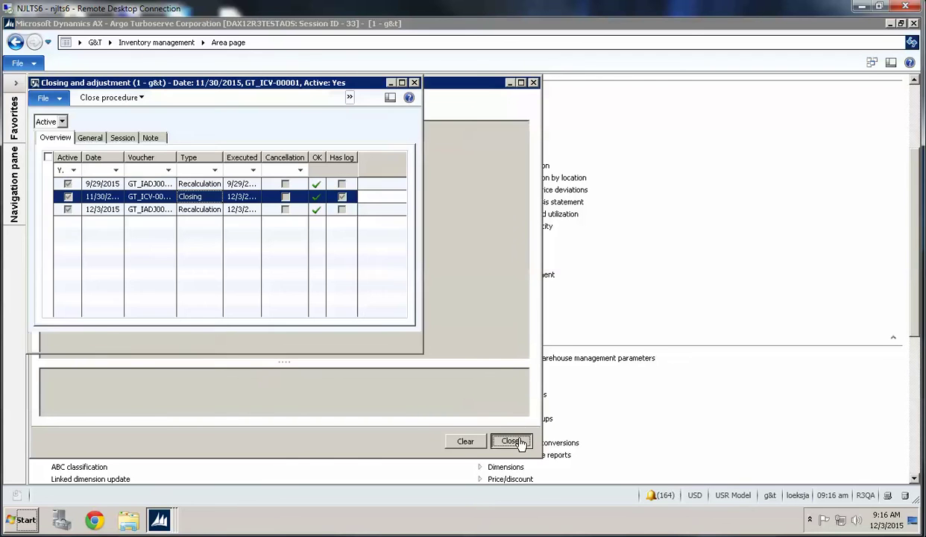